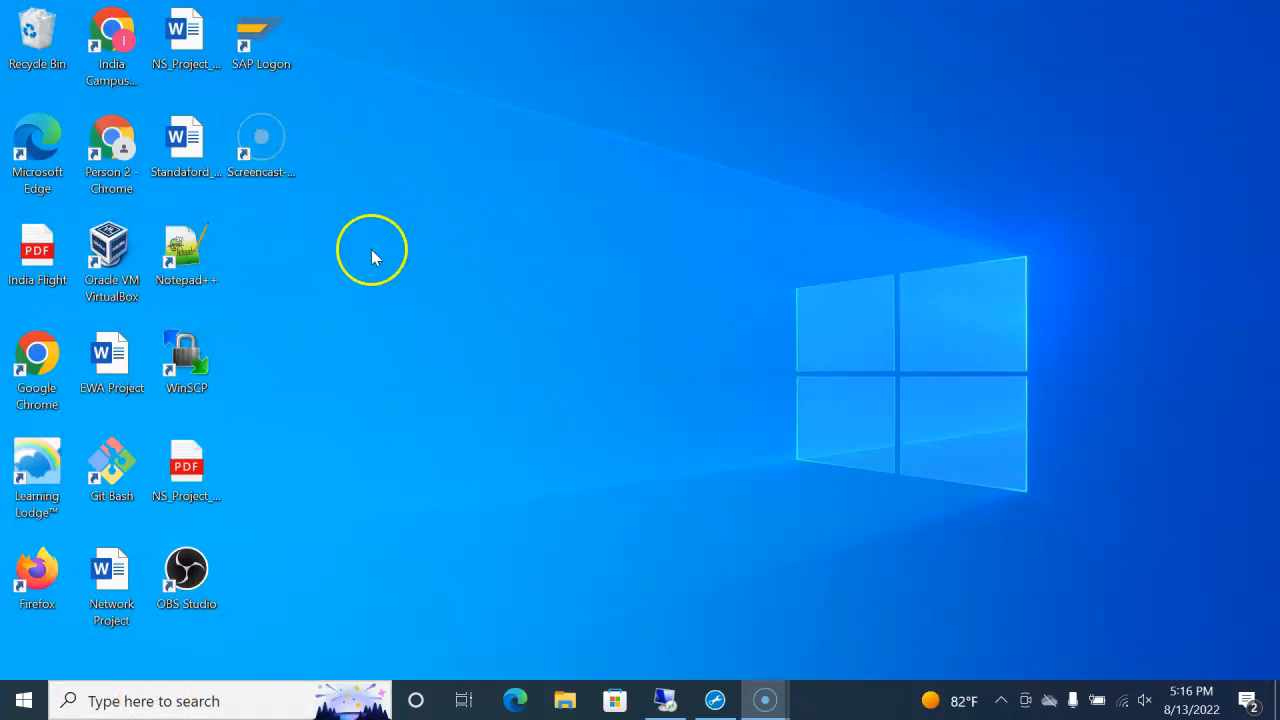
Step: Launch SAP Logon 750 and maximize it to show the IndiaCampusGuru connection details
double_click(259, 46)
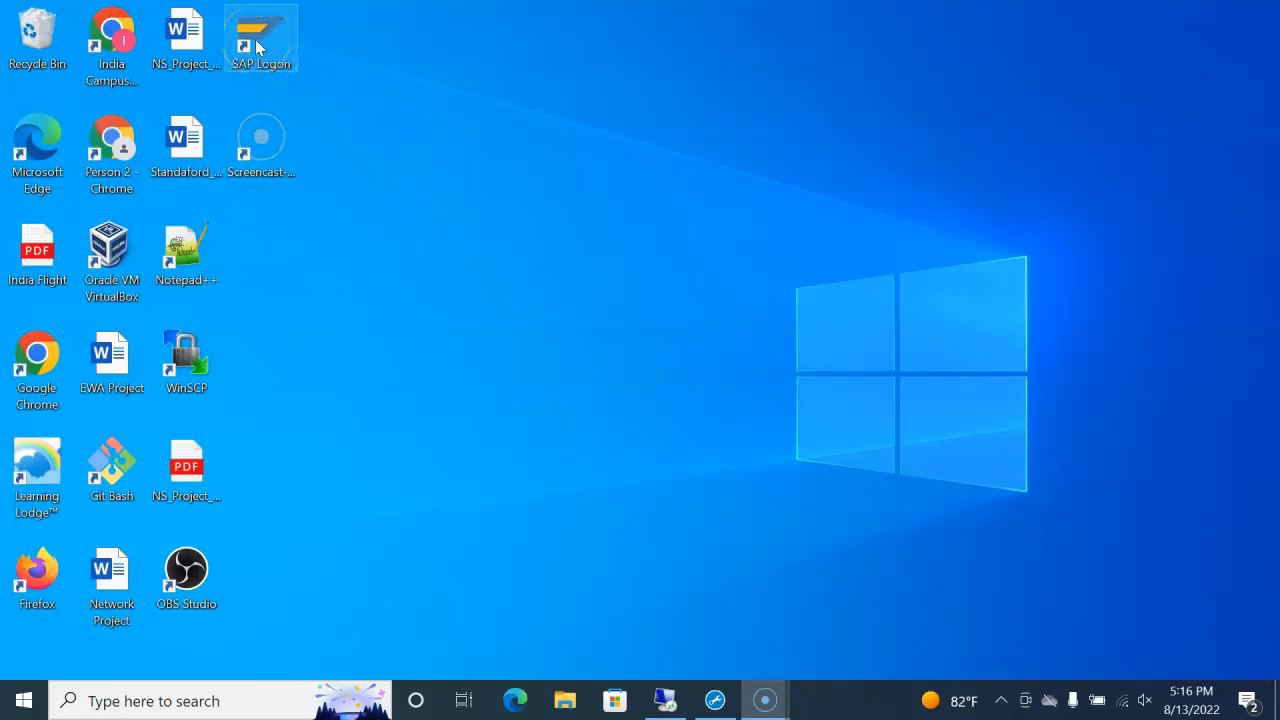
double_click(255, 39)
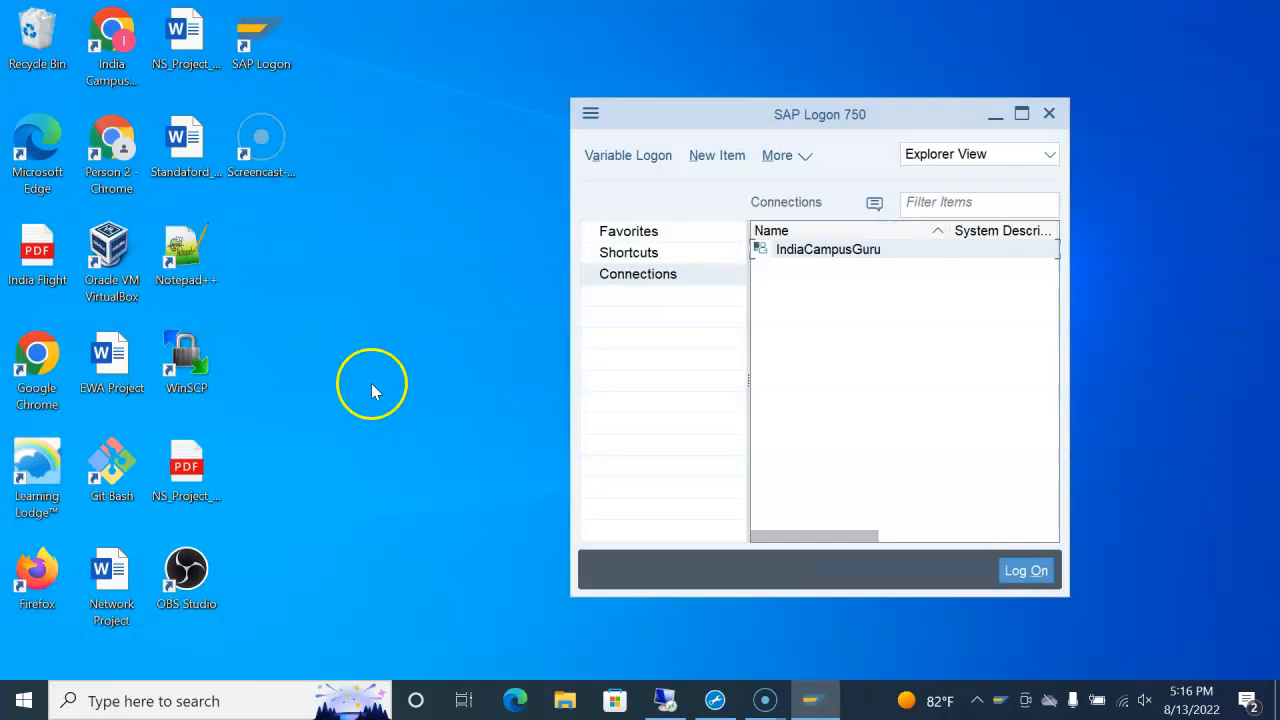
left_click_drag(931, 113, 698, 135)
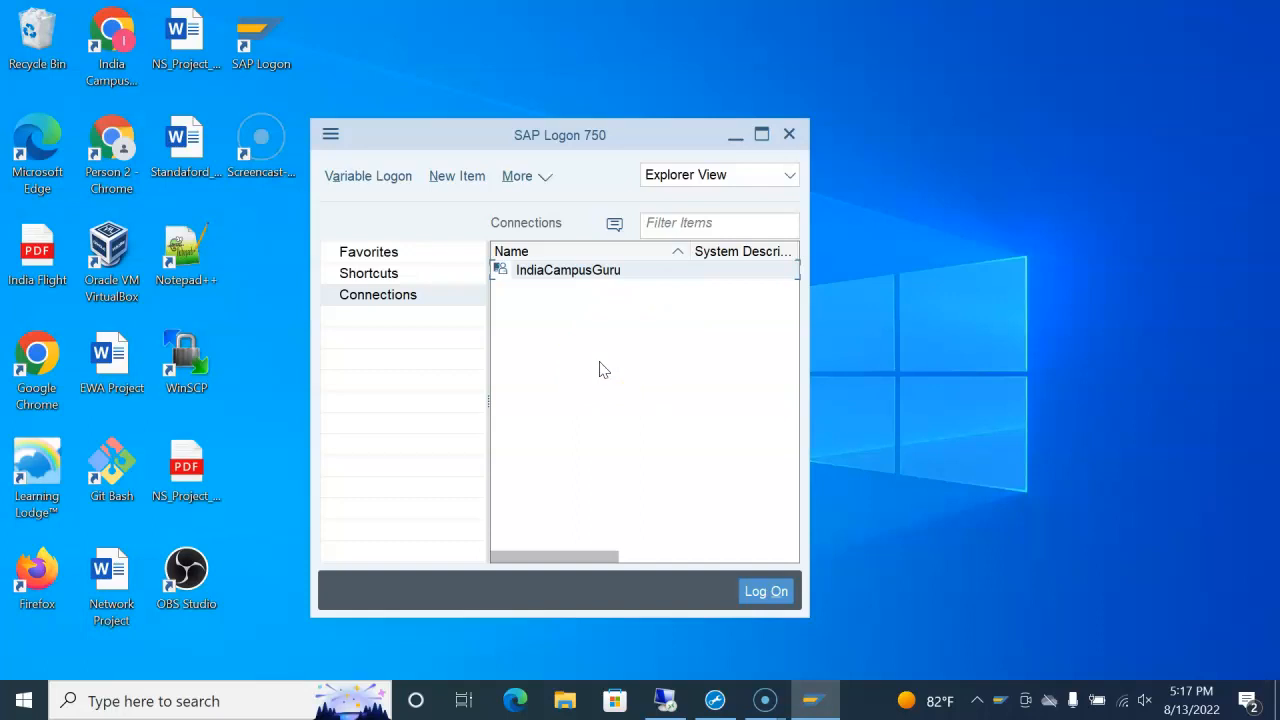
left_click(762, 134)
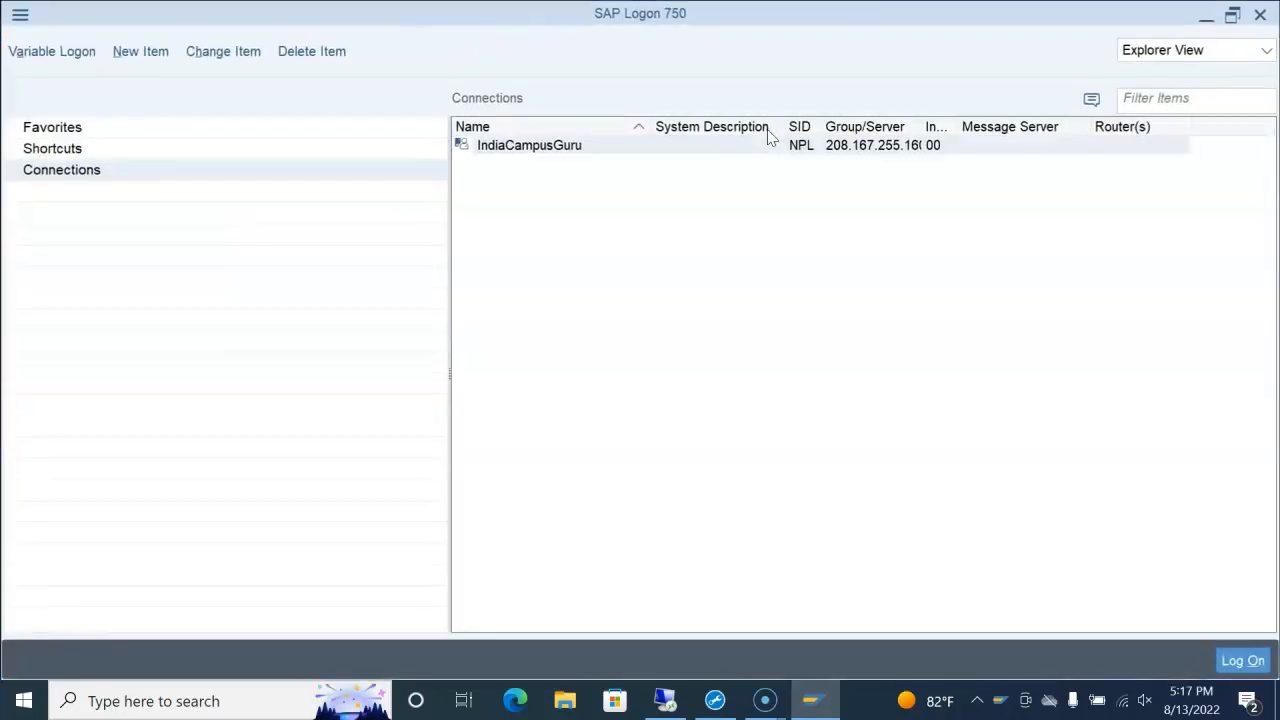
Step: Open the IndiaCampusGuru connection and enter the remembered user name and the password for client 001
double_click(552, 147)
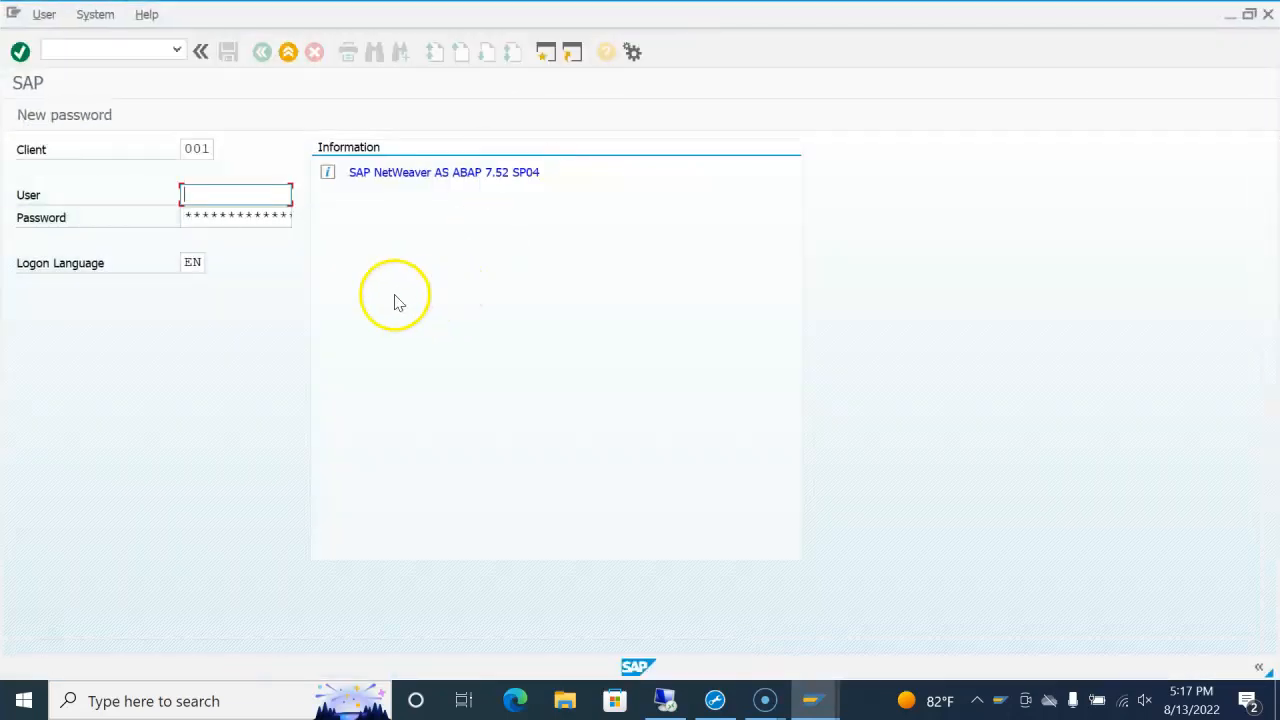
type("i")
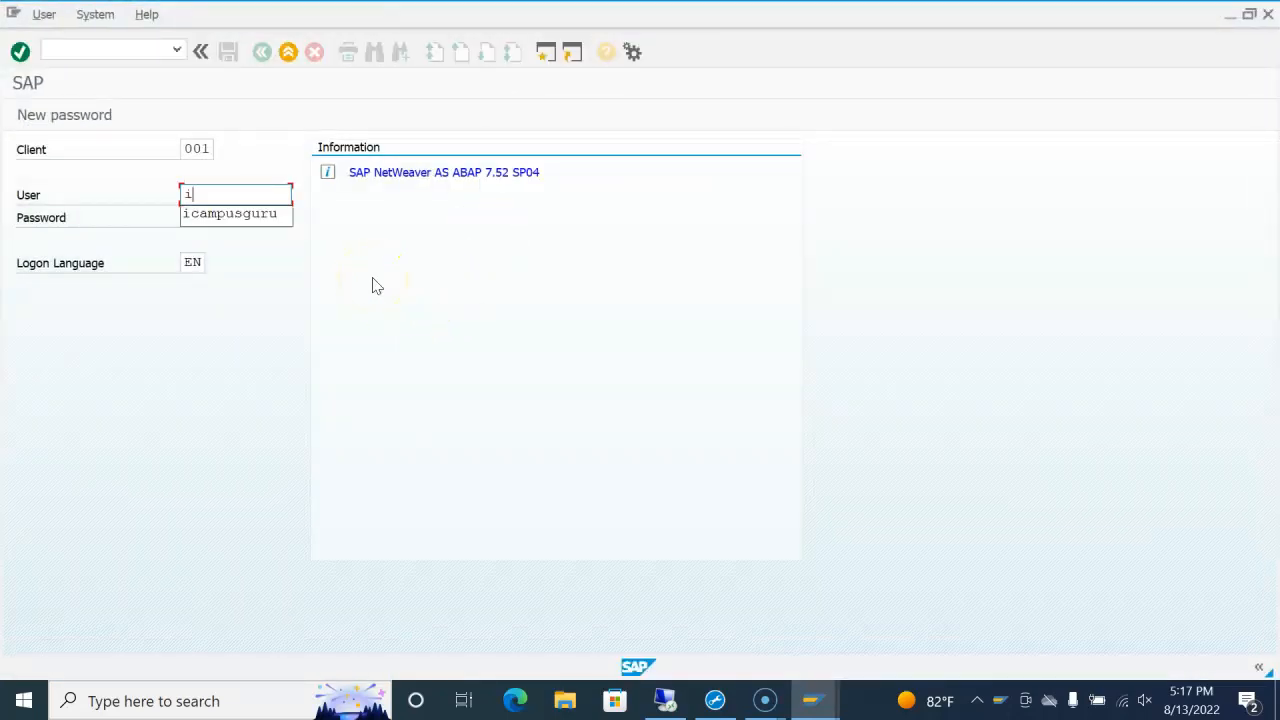
left_click(258, 216)
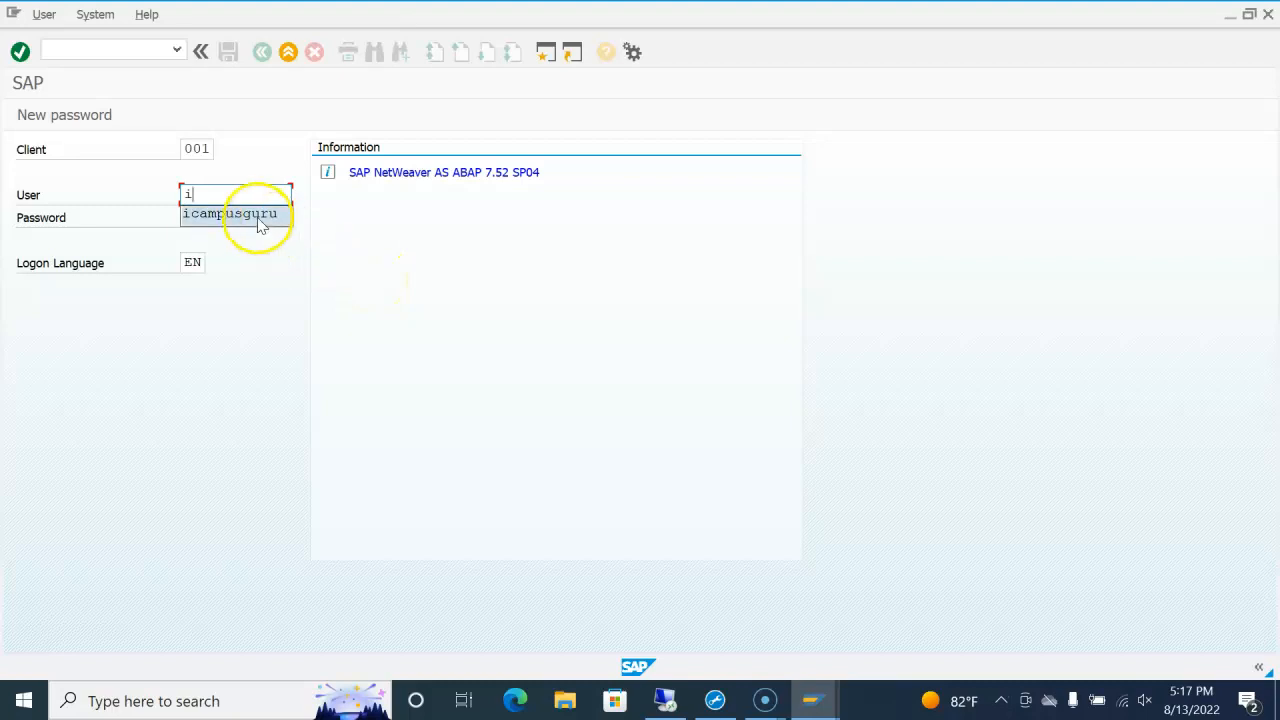
left_click(231, 216)
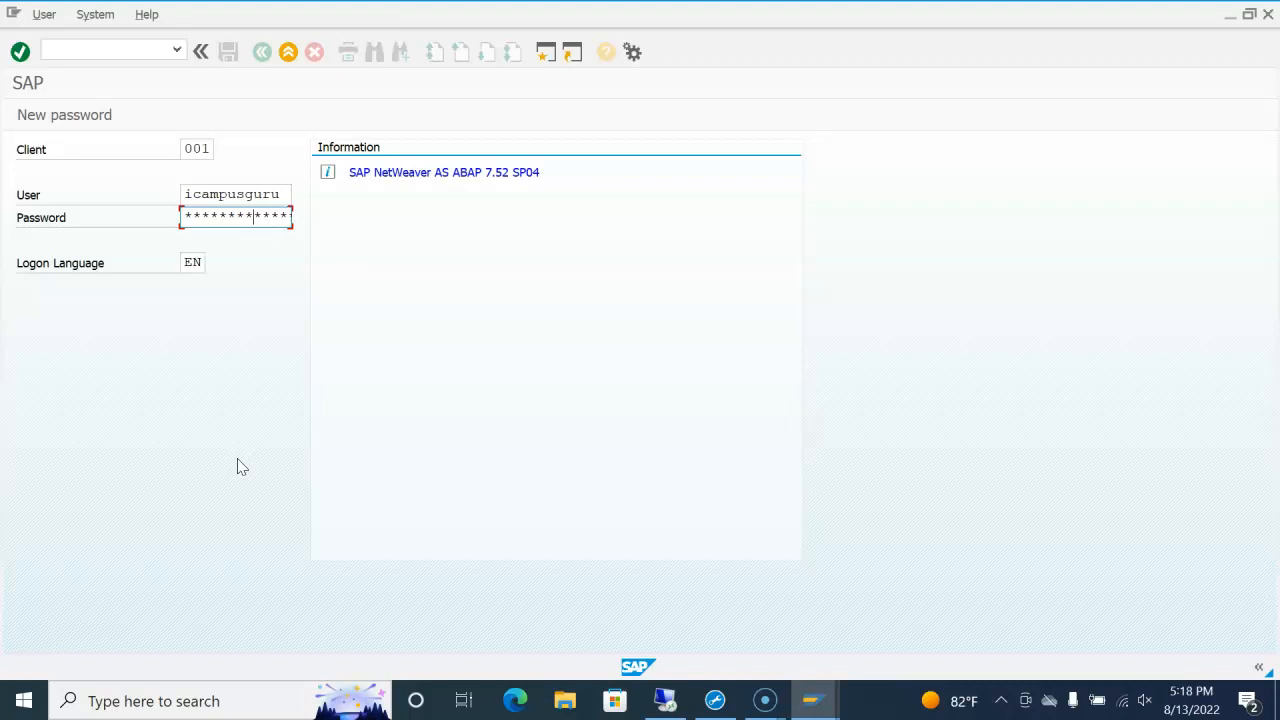
key("Return")
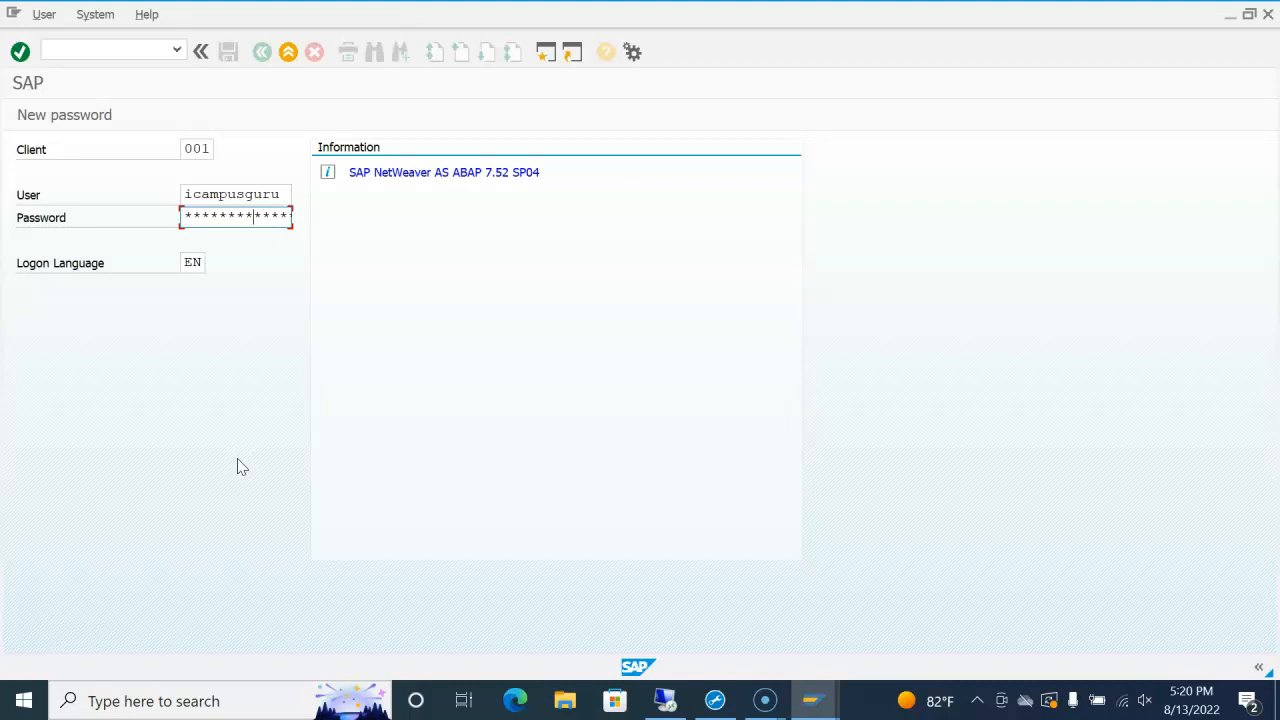
key("Return")
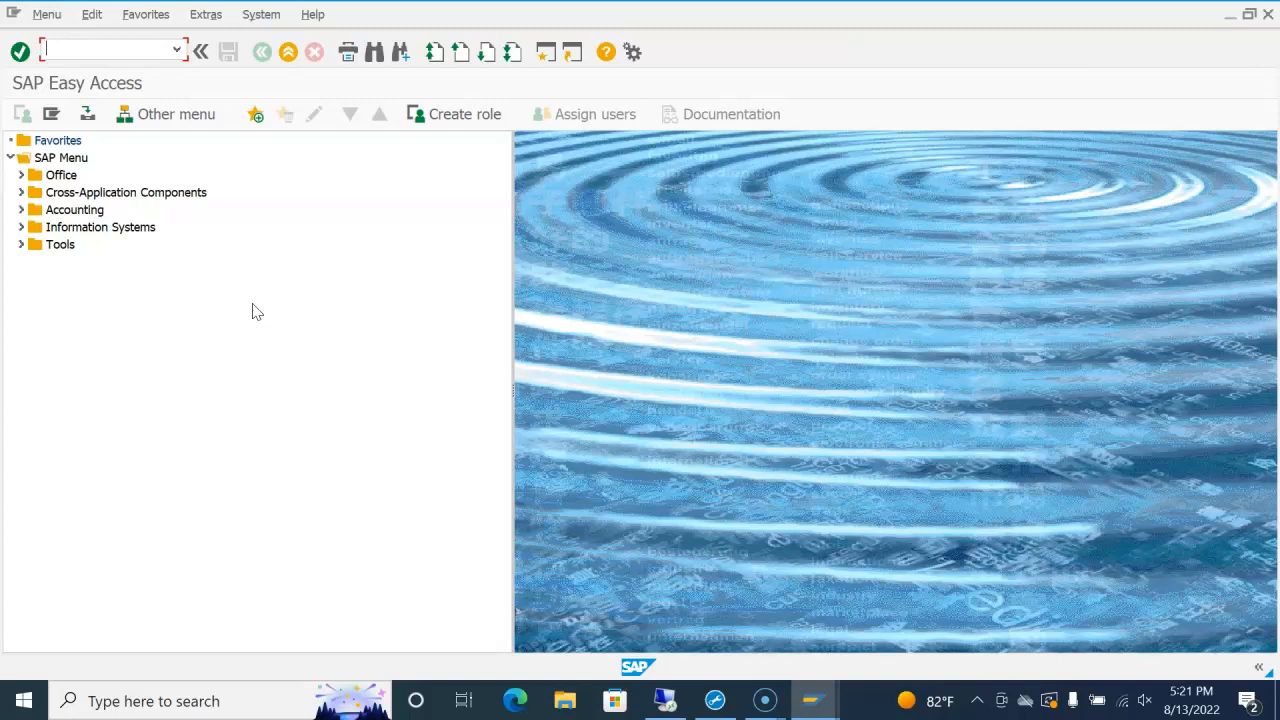
Step: Run transaction su01 to reach the User Maintenance initial screen
type("su01")
key("Return")
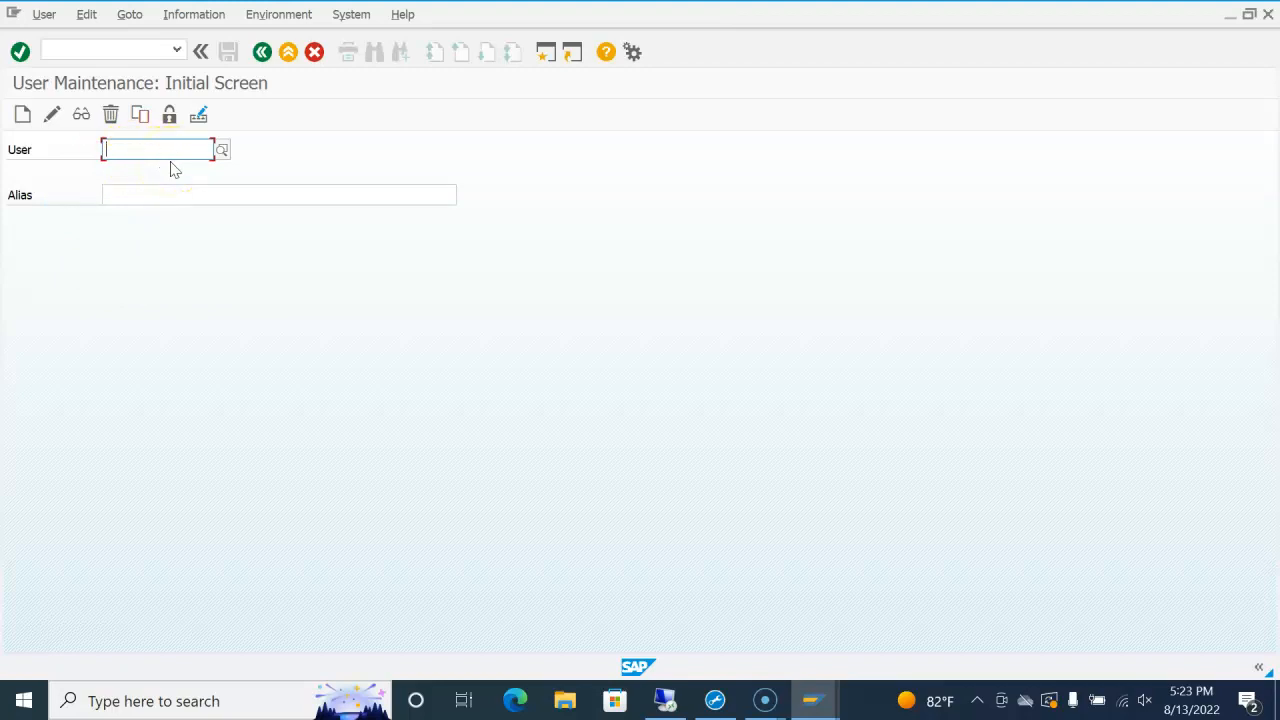
Step: Enter and confirm user ID TEST1 in the User field
type("te")
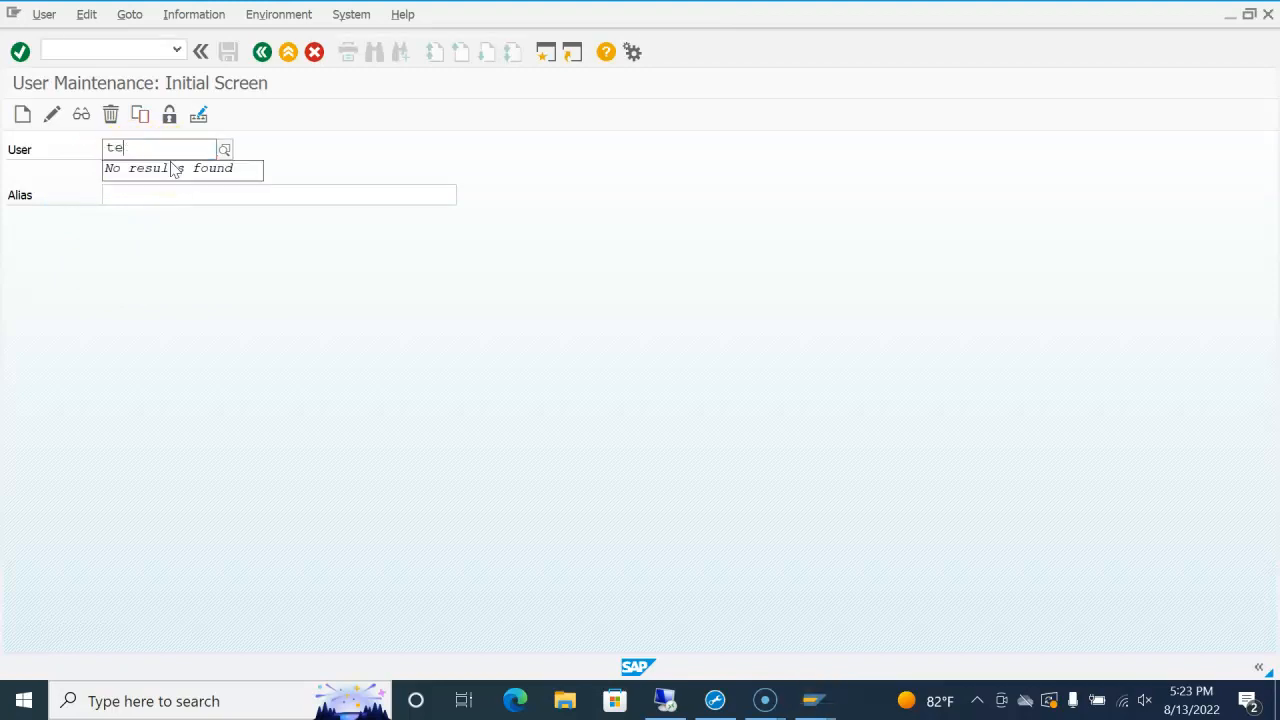
type("st1")
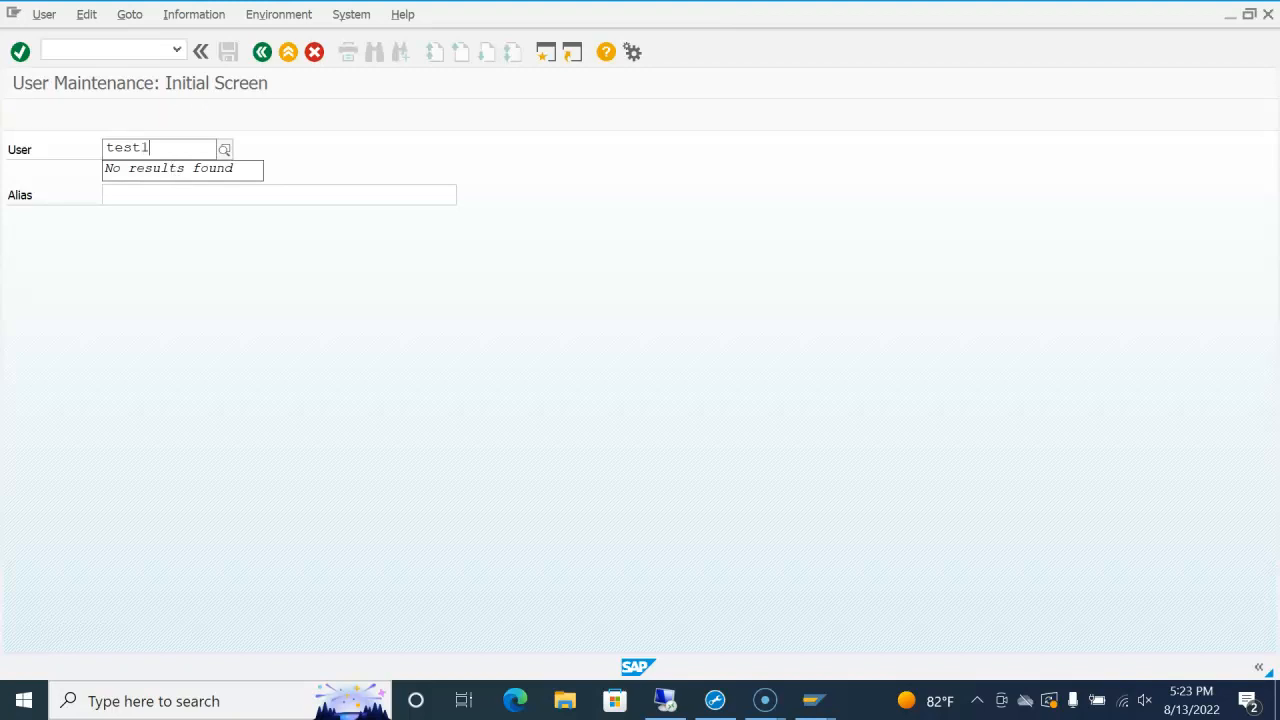
key("Return")
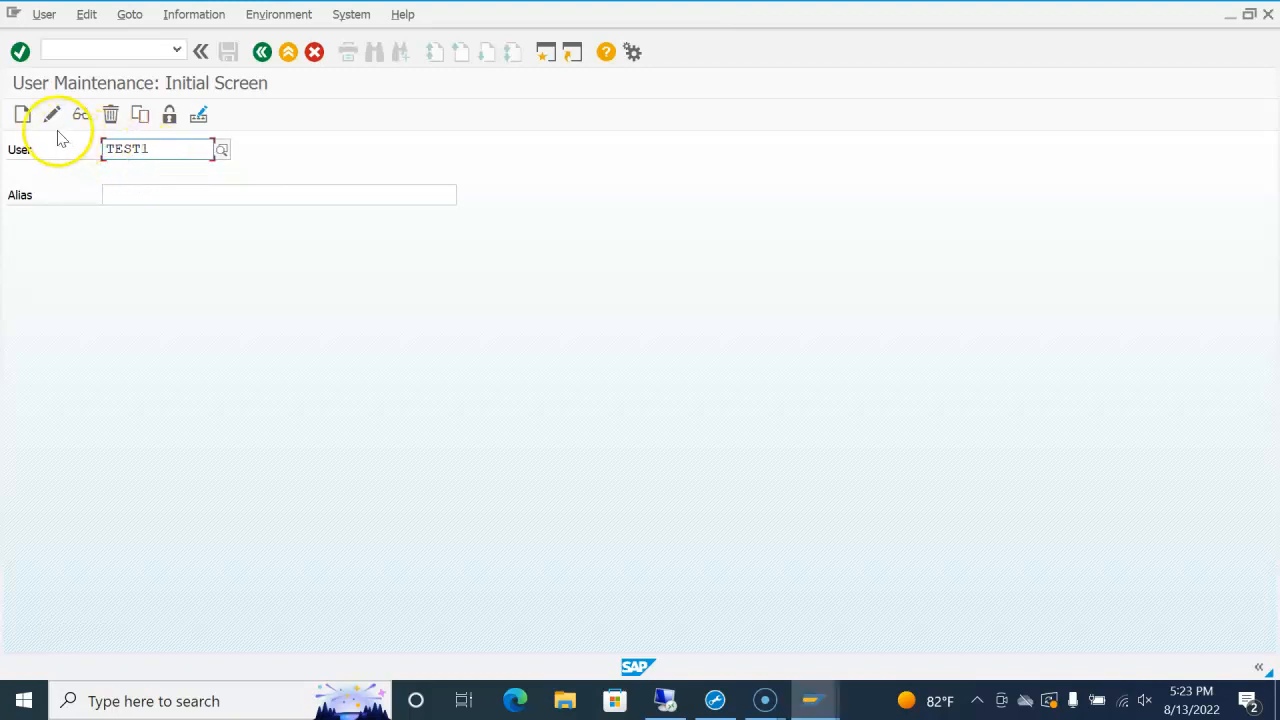
Step: Create user TEST1, check its Documentation tab, then return to the Address tab
left_click(23, 118)
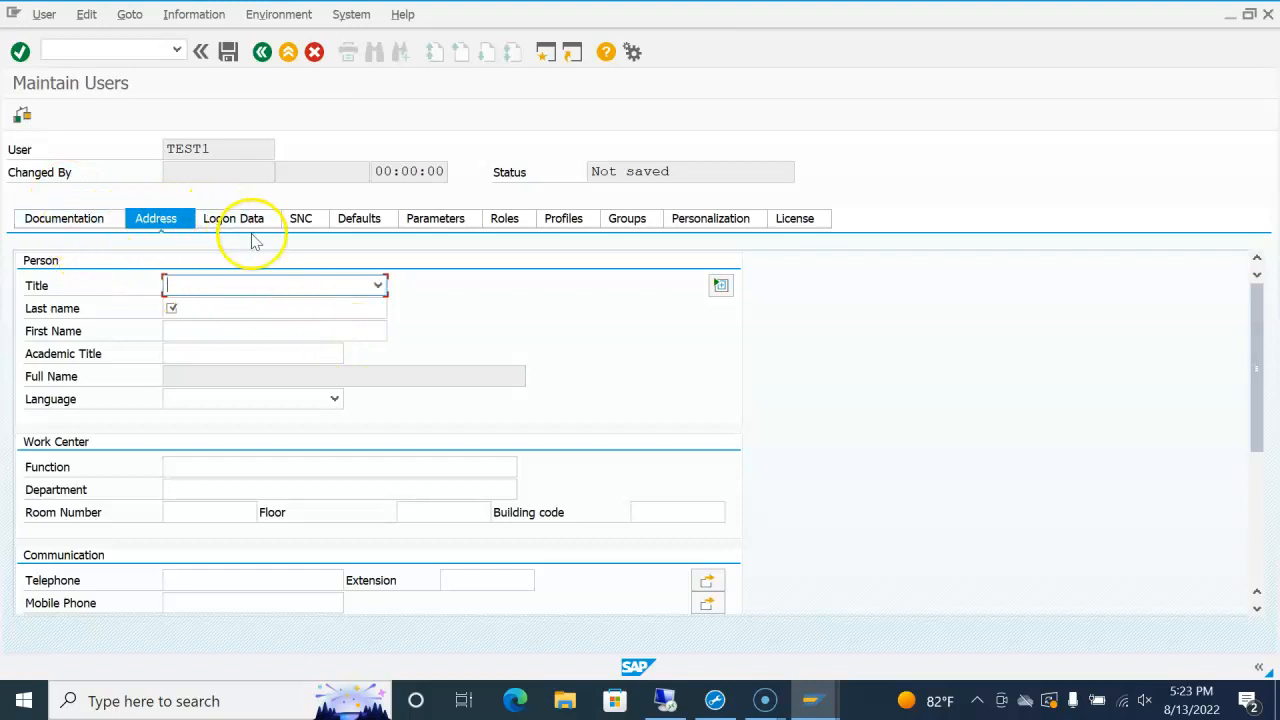
left_click(80, 220)
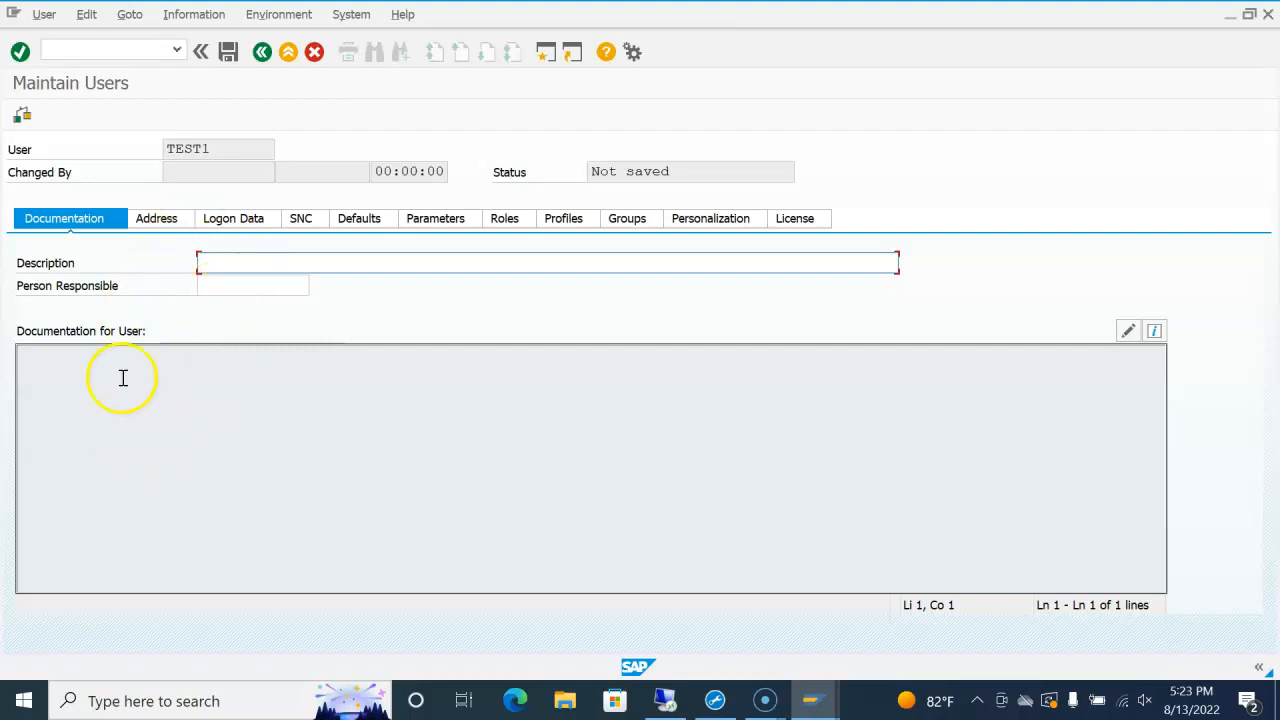
left_click(160, 220)
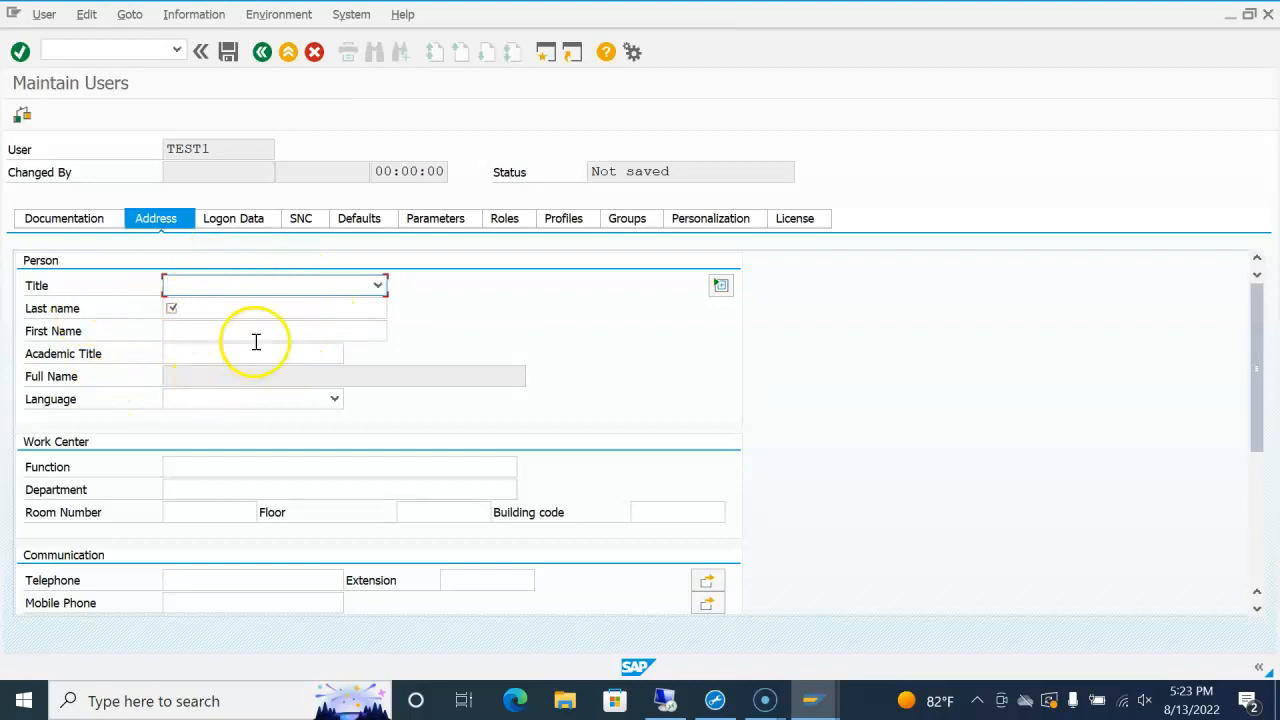
Step: Enter first name 'Test' and last name 'Userid' so Full Name reads 'Test Userid'
left_click(255, 309)
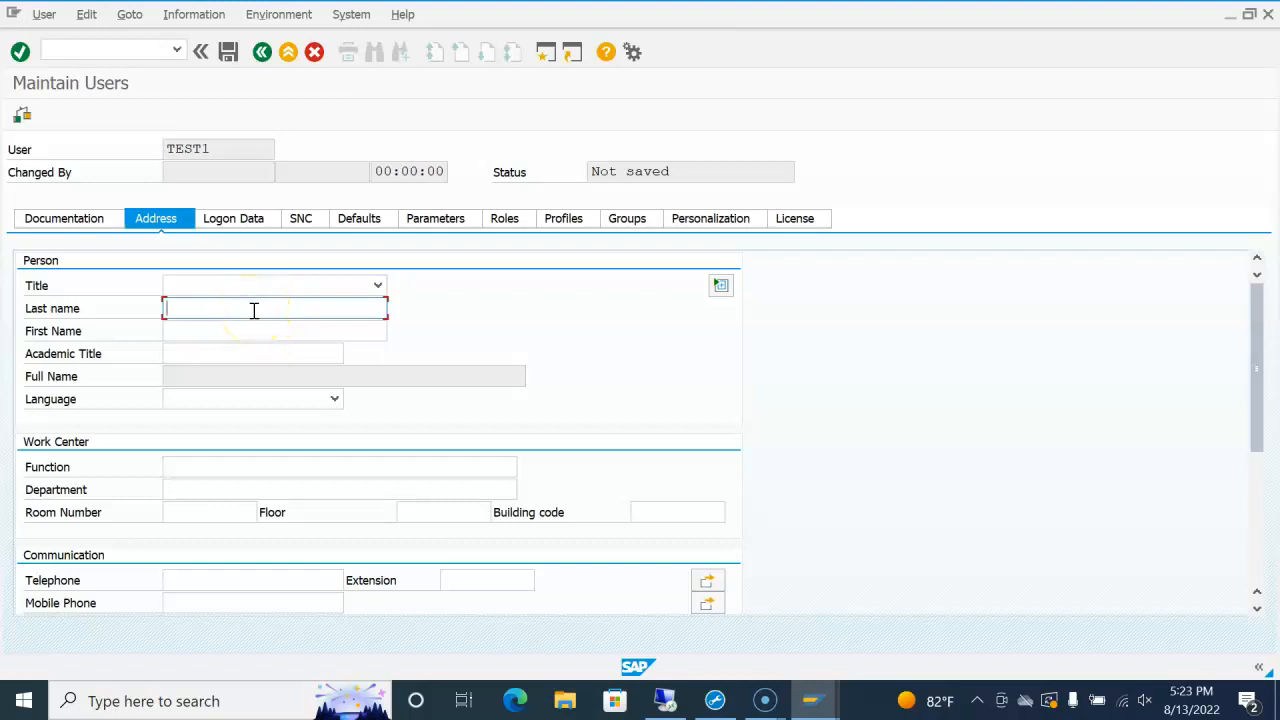
left_click(240, 331)
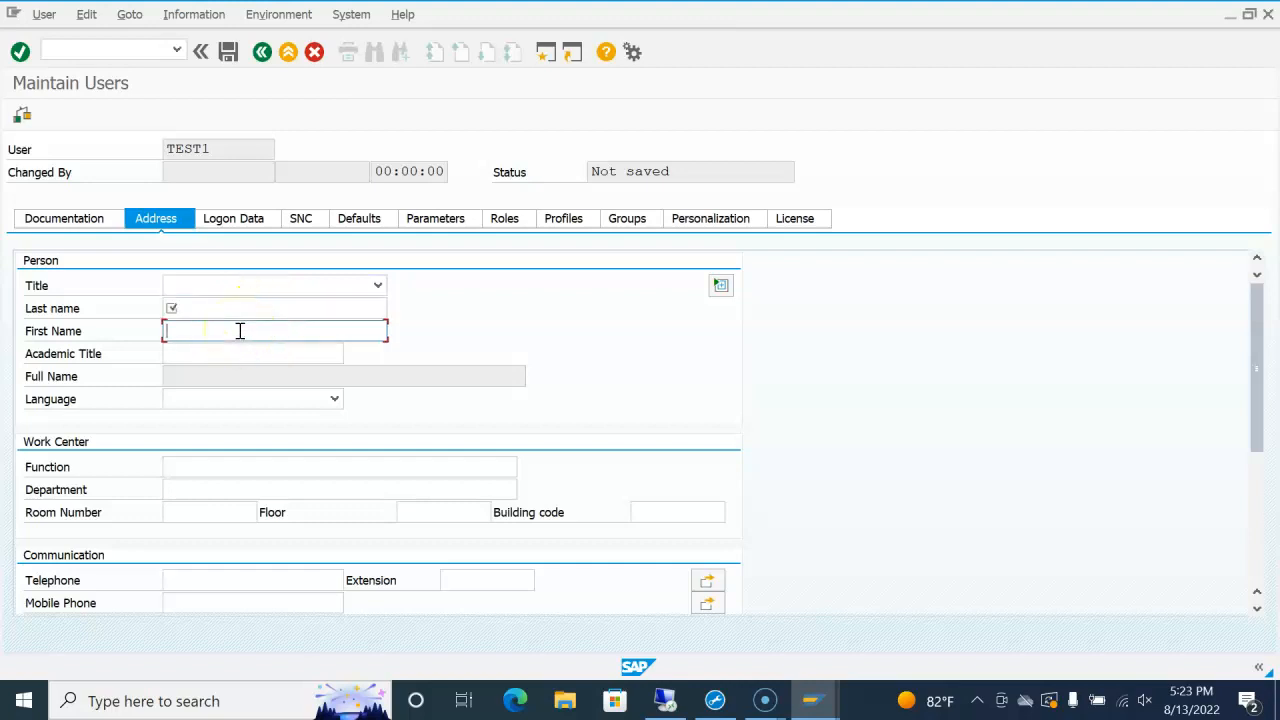
type("Test")
left_click(217, 316)
type("Userid")
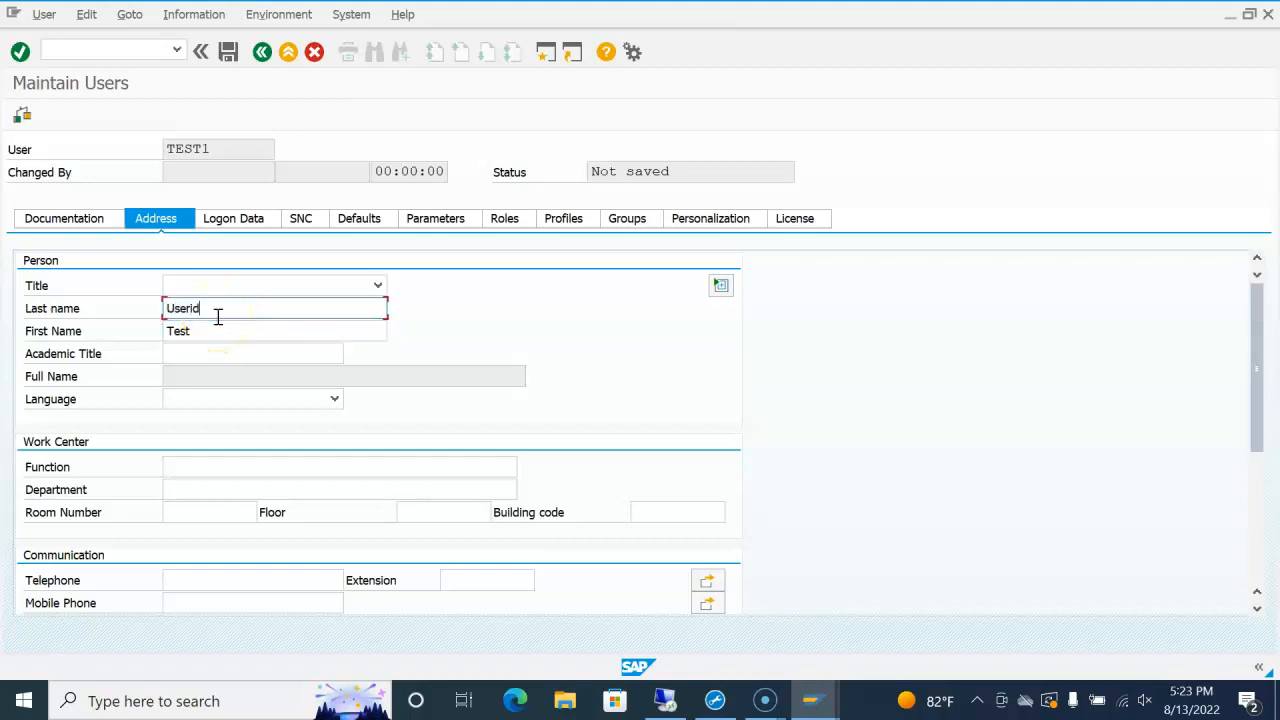
key("Return")
left_click(319, 469)
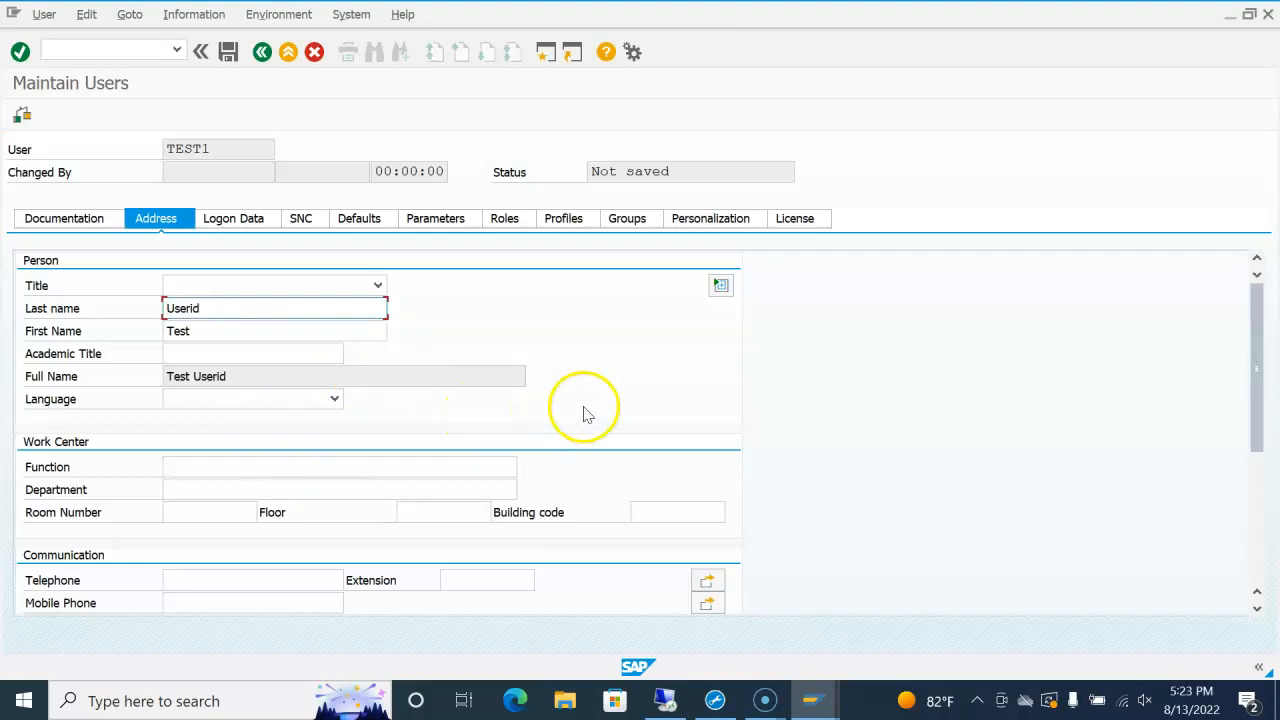
Step: Fill in the user's e-mail address and set the communication method to E-Mail
scroll(843, 446, "down", 2)
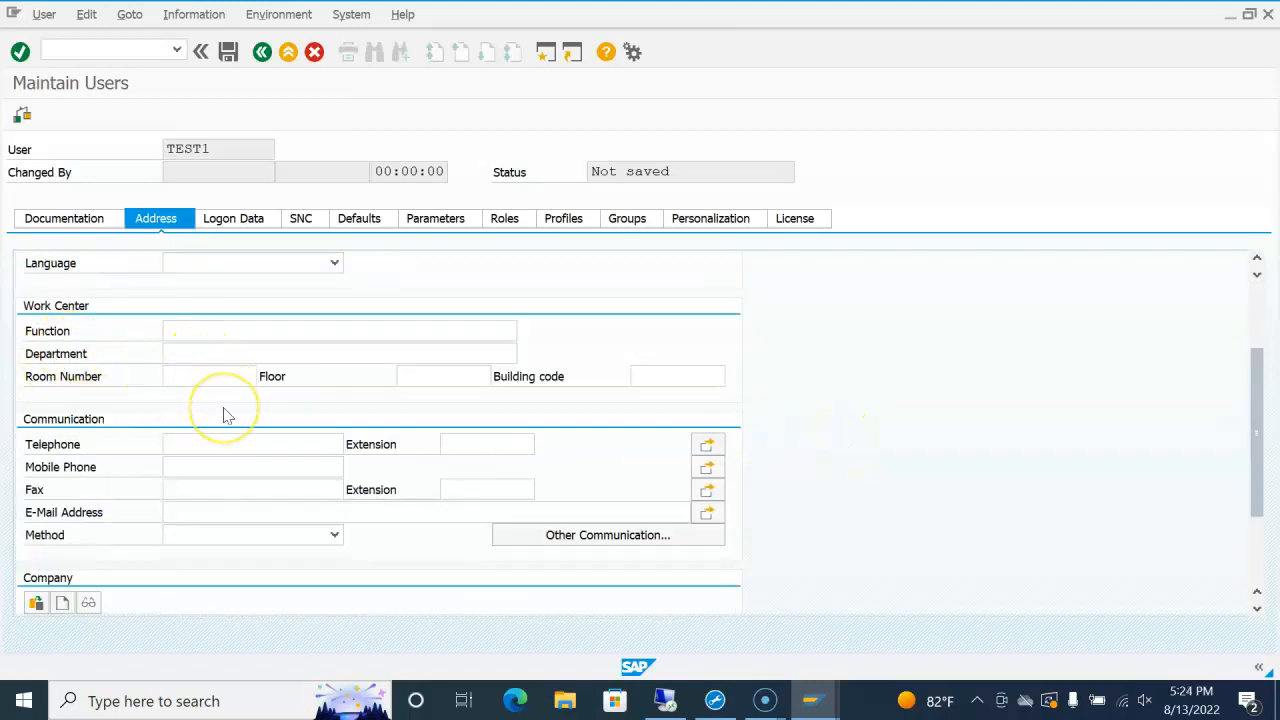
scroll(352, 385, "down", 1)
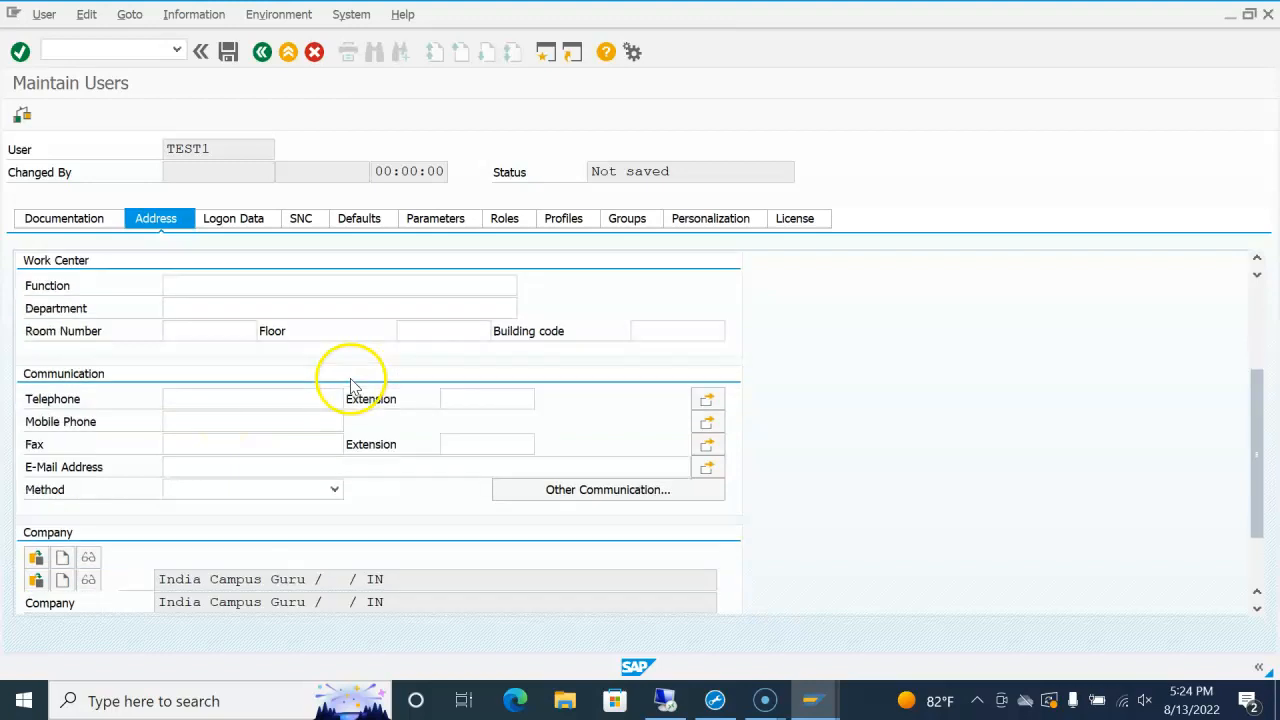
scroll(352, 385, "down", 1)
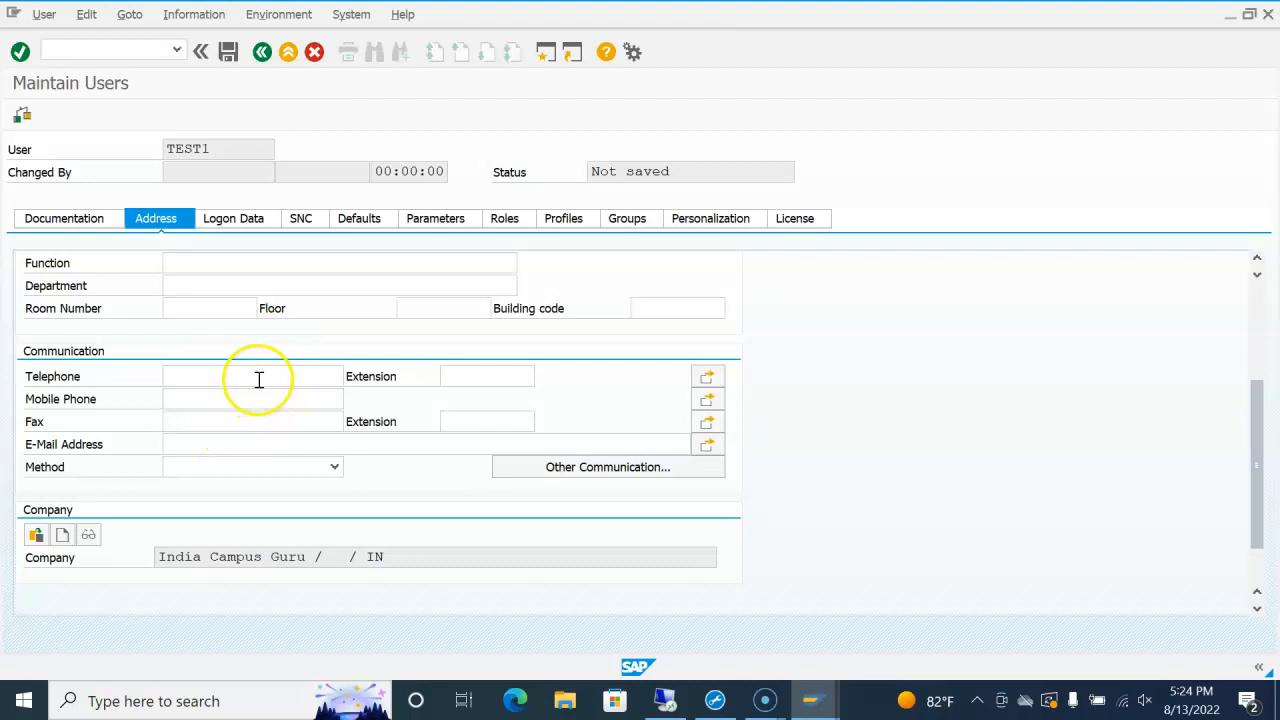
left_click(236, 443)
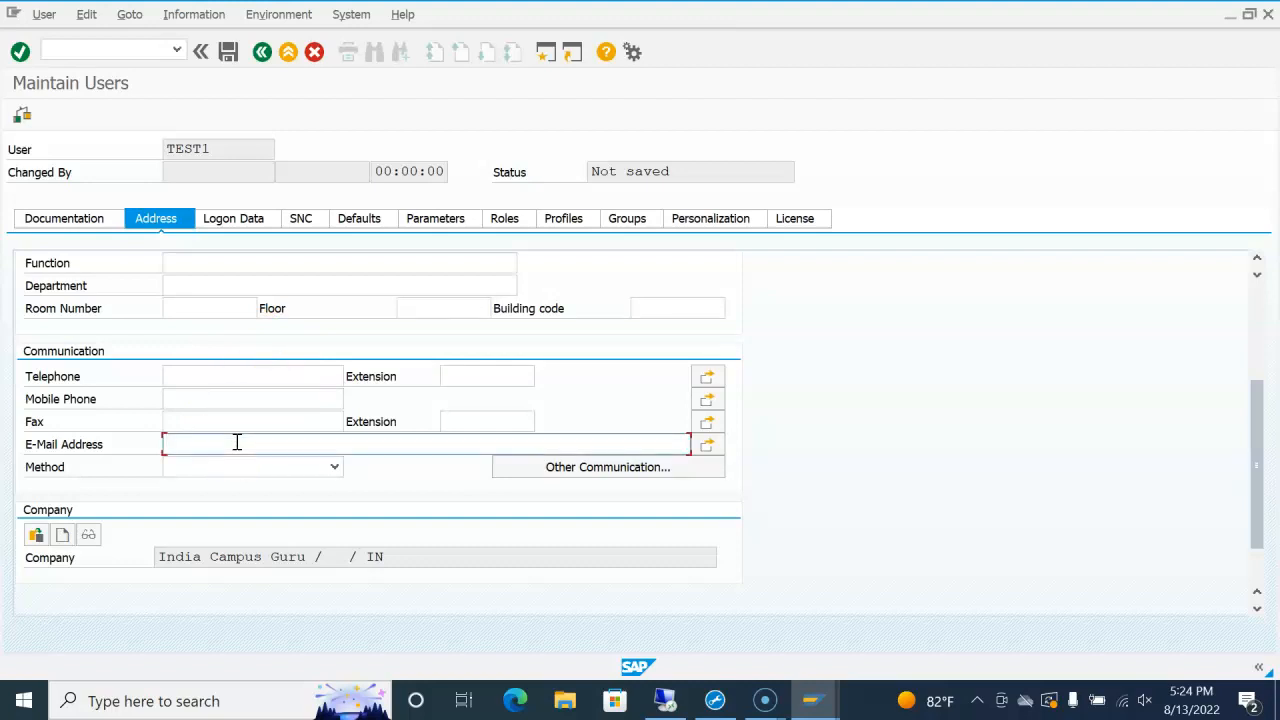
type("test1@noreply.com")
left_click(334, 466)
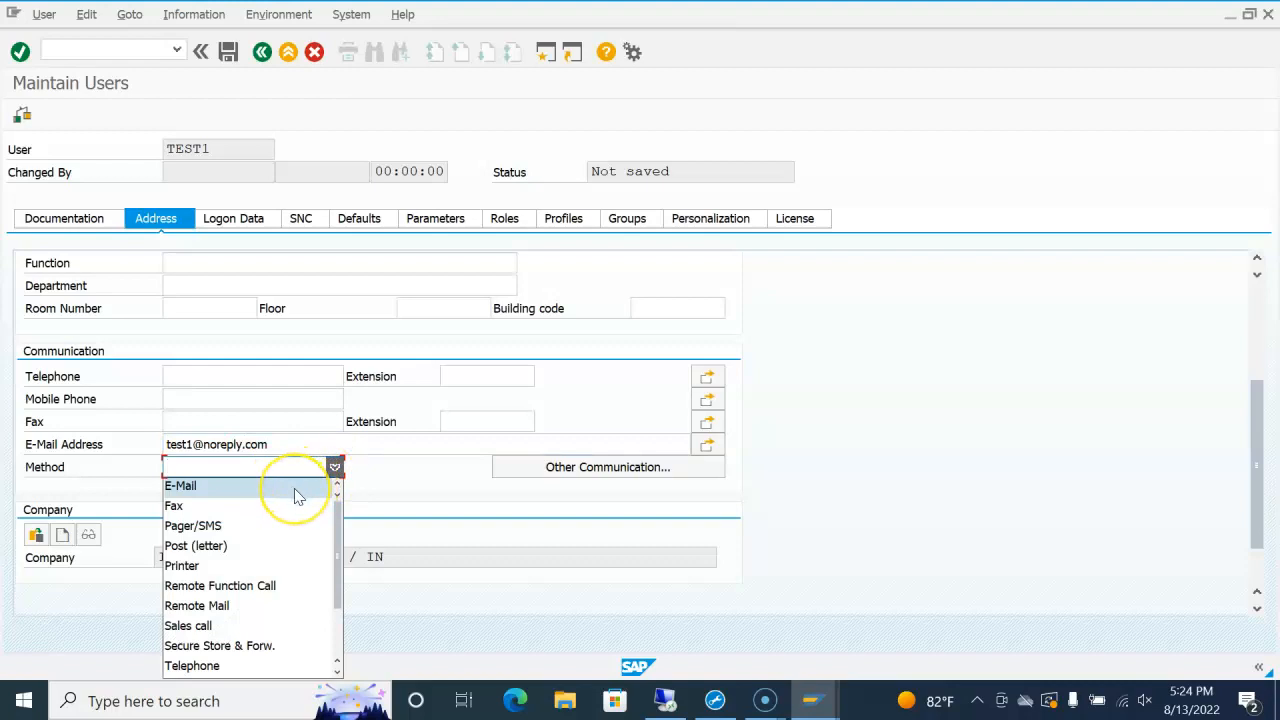
left_click(299, 489)
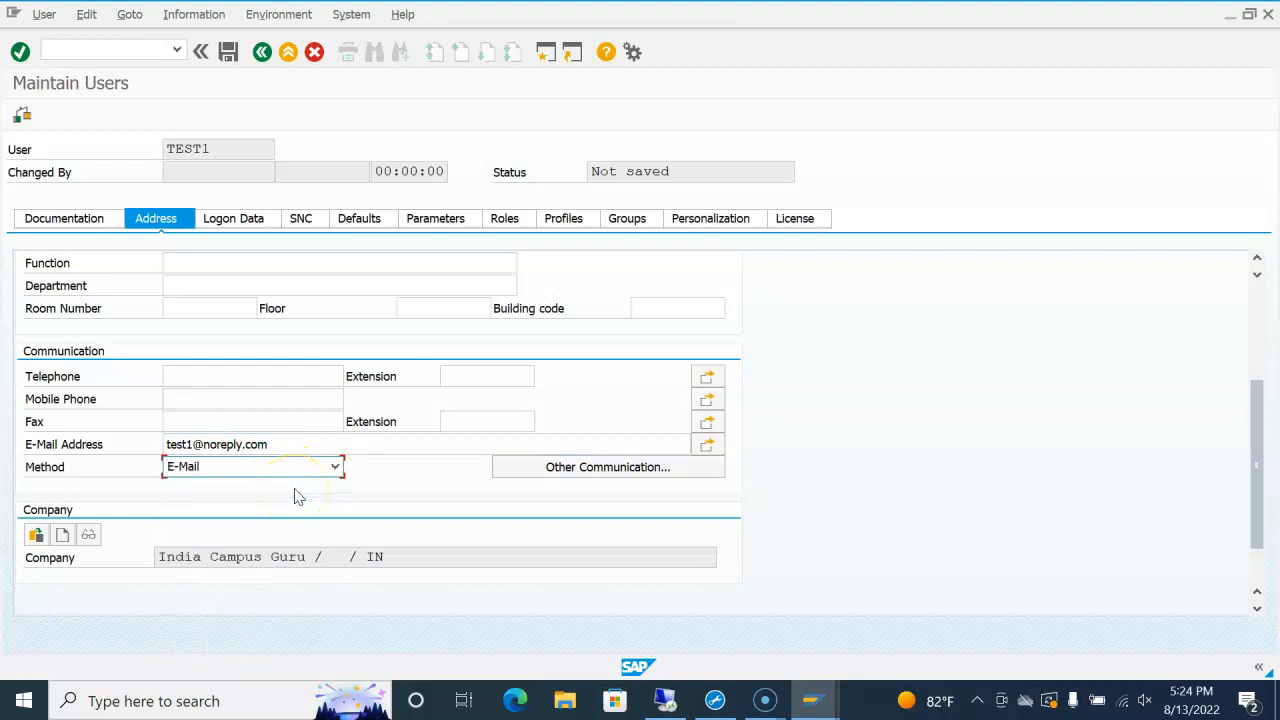
Step: Switch to TEST1's Logon Data and place the cursor in the Alias field
left_click(228, 222)
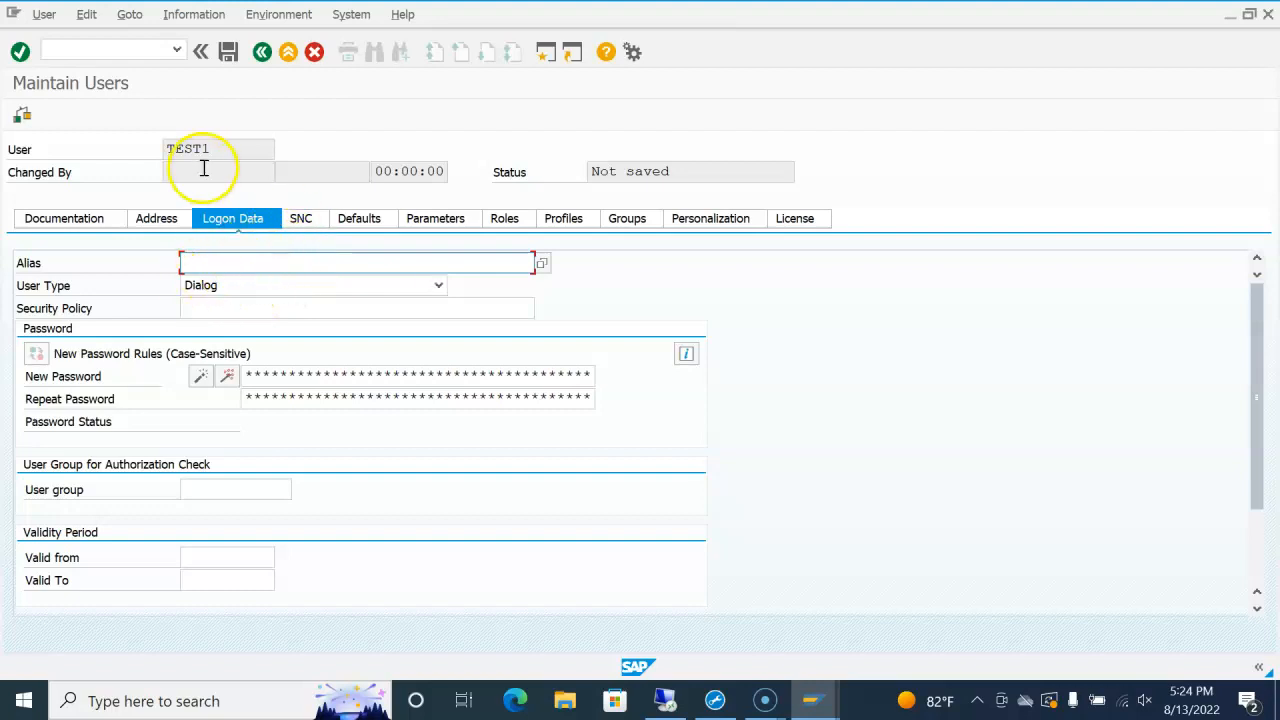
left_click_drag(213, 152, 165, 149)
left_click(165, 149)
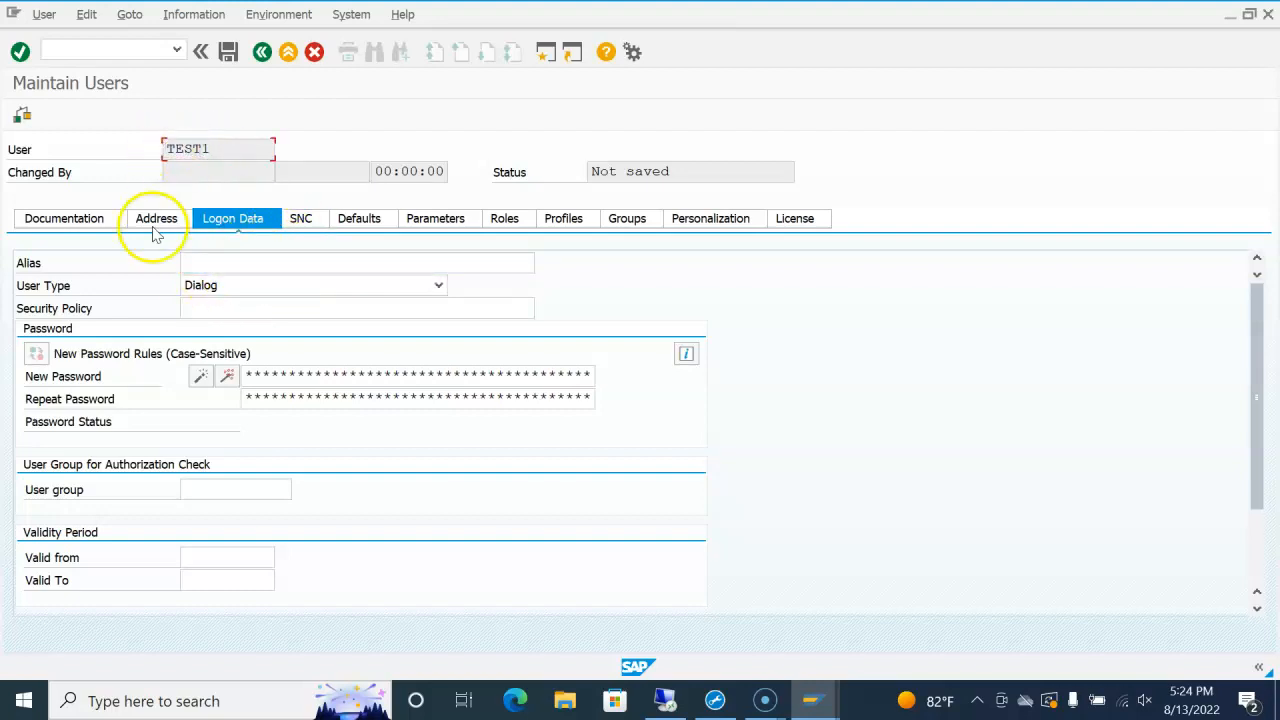
left_click(225, 263)
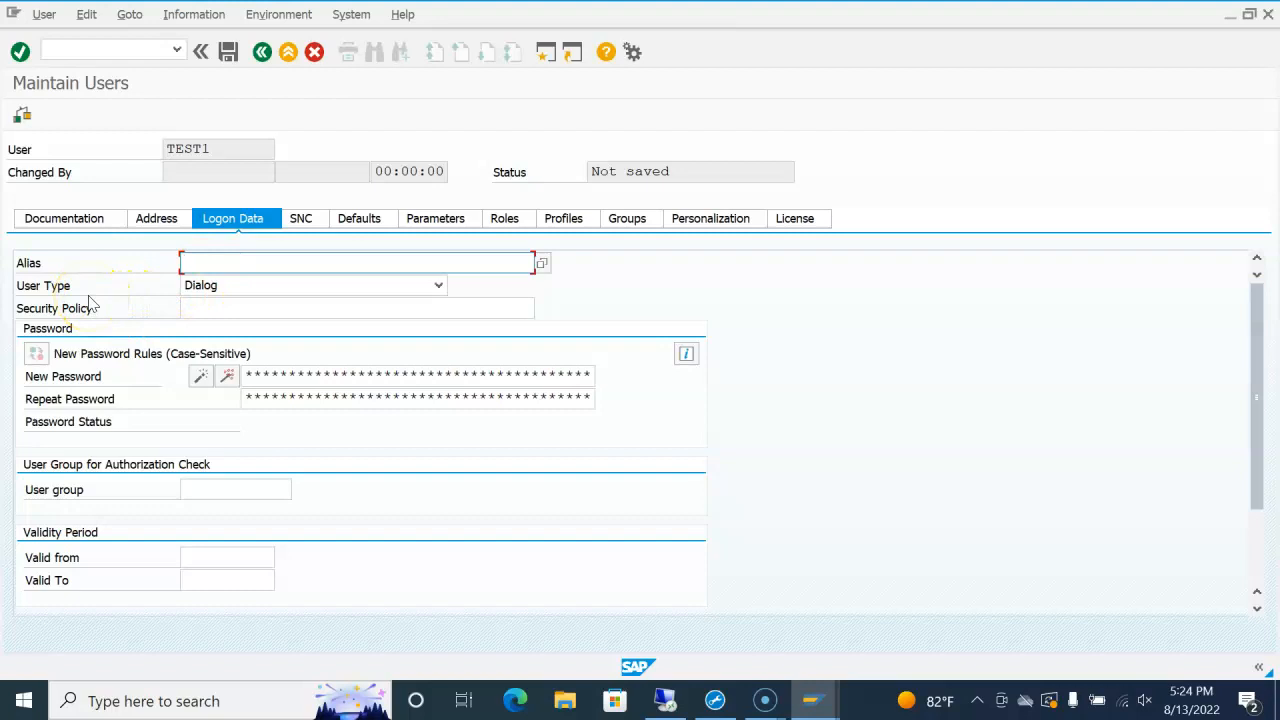
Step: Keep Dialog as TEST1's user type and move to the Security Policy field
left_click(438, 287)
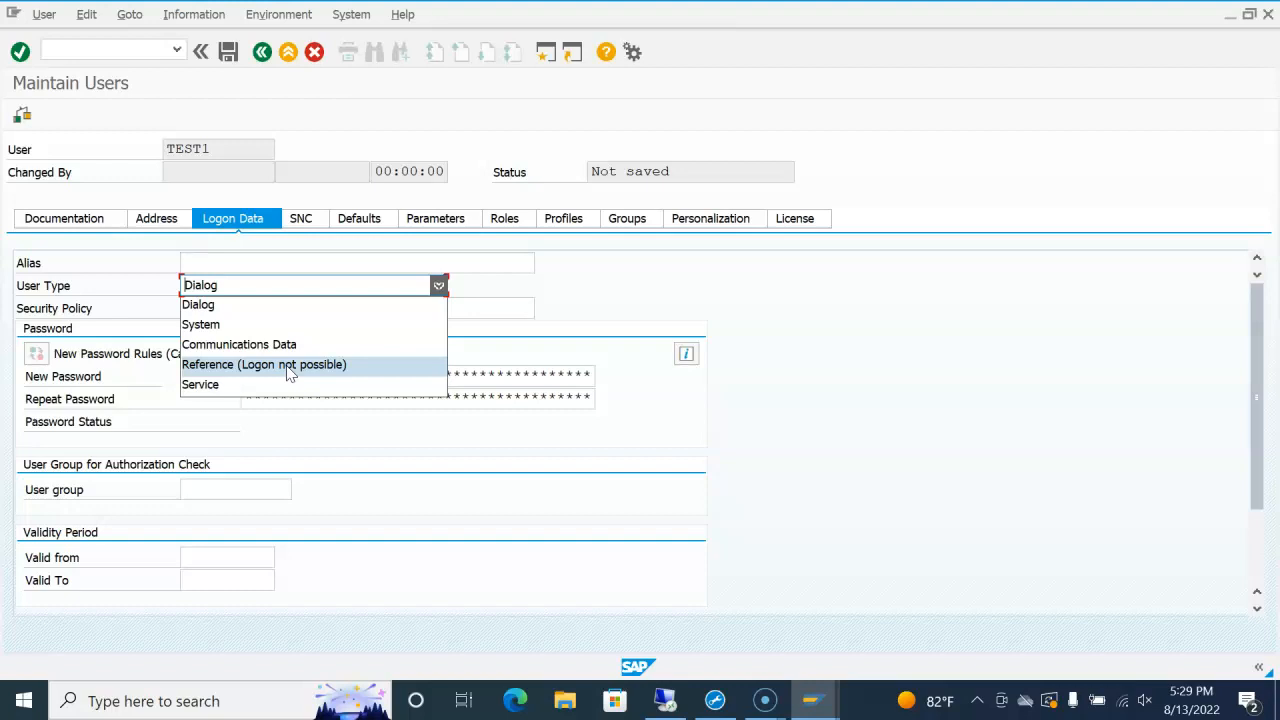
left_click(297, 311)
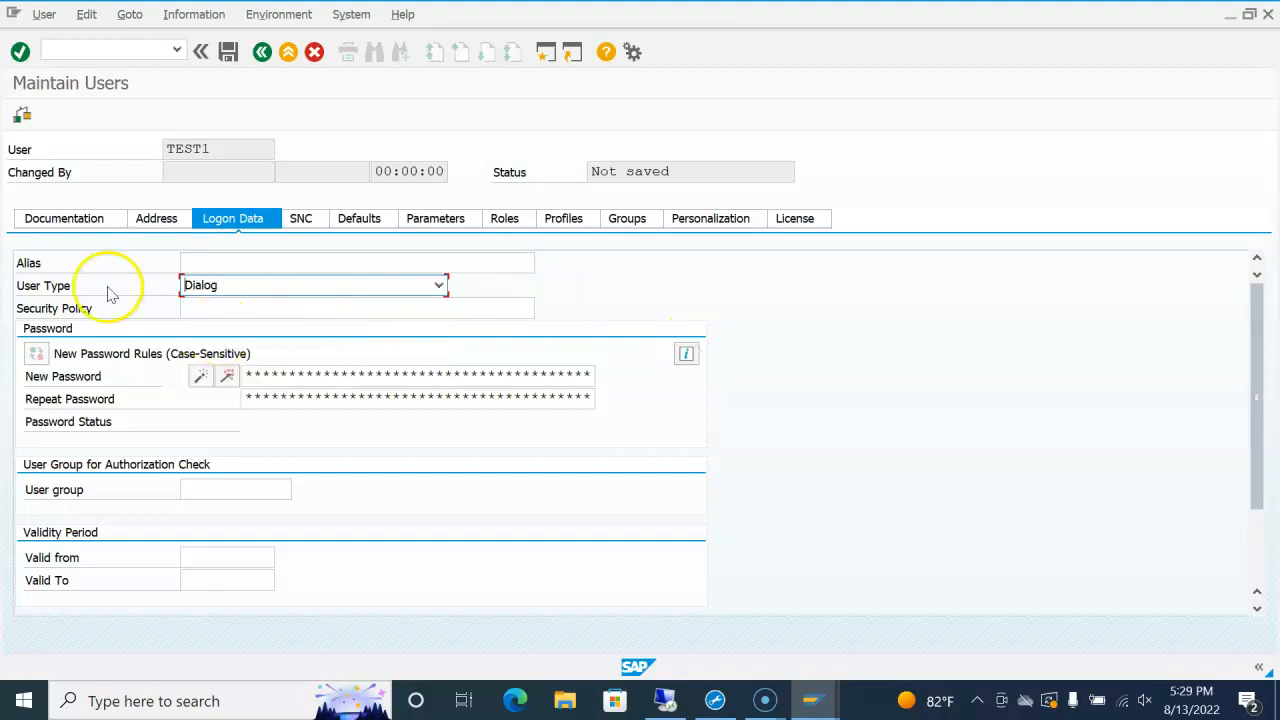
left_click(286, 309)
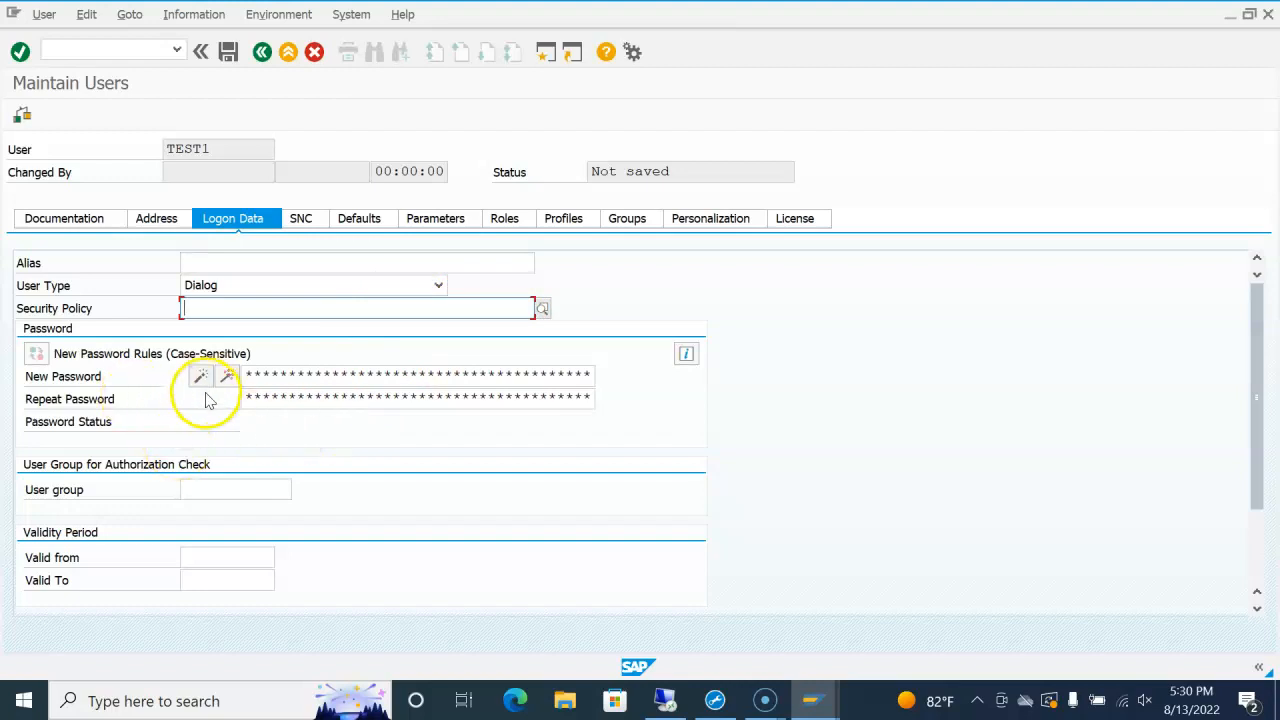
left_click(288, 378)
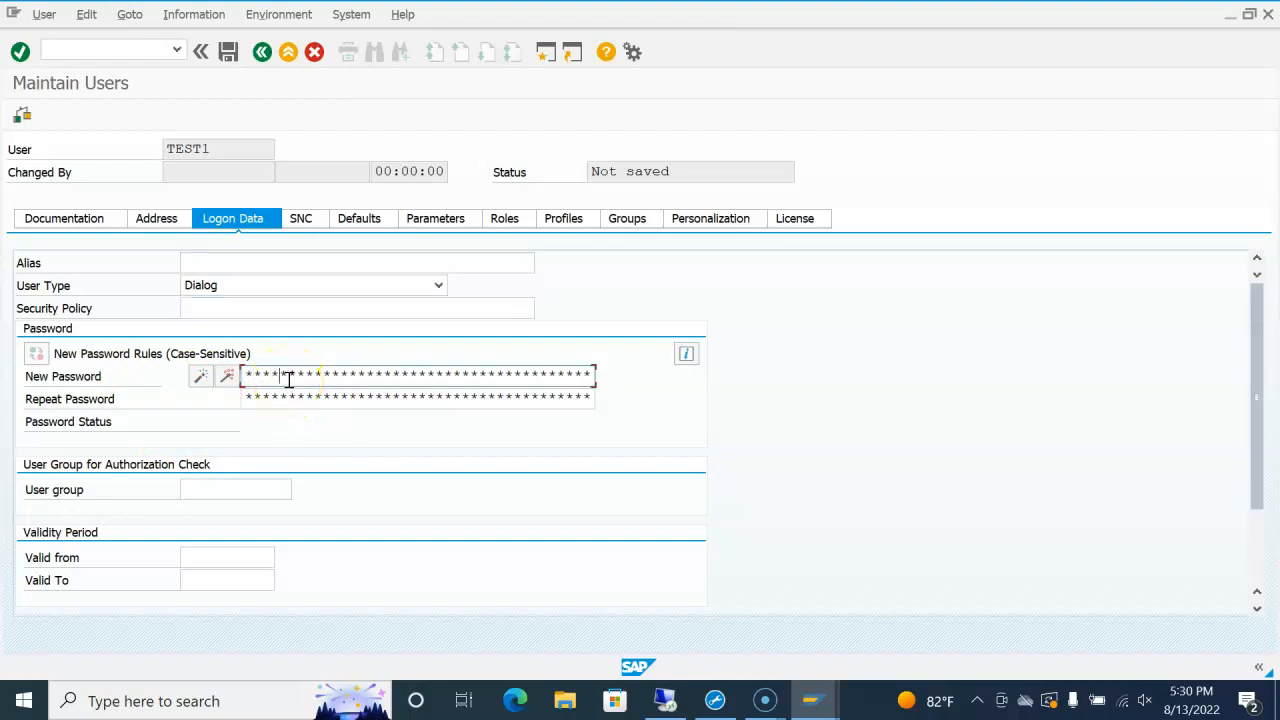
key("Tab")
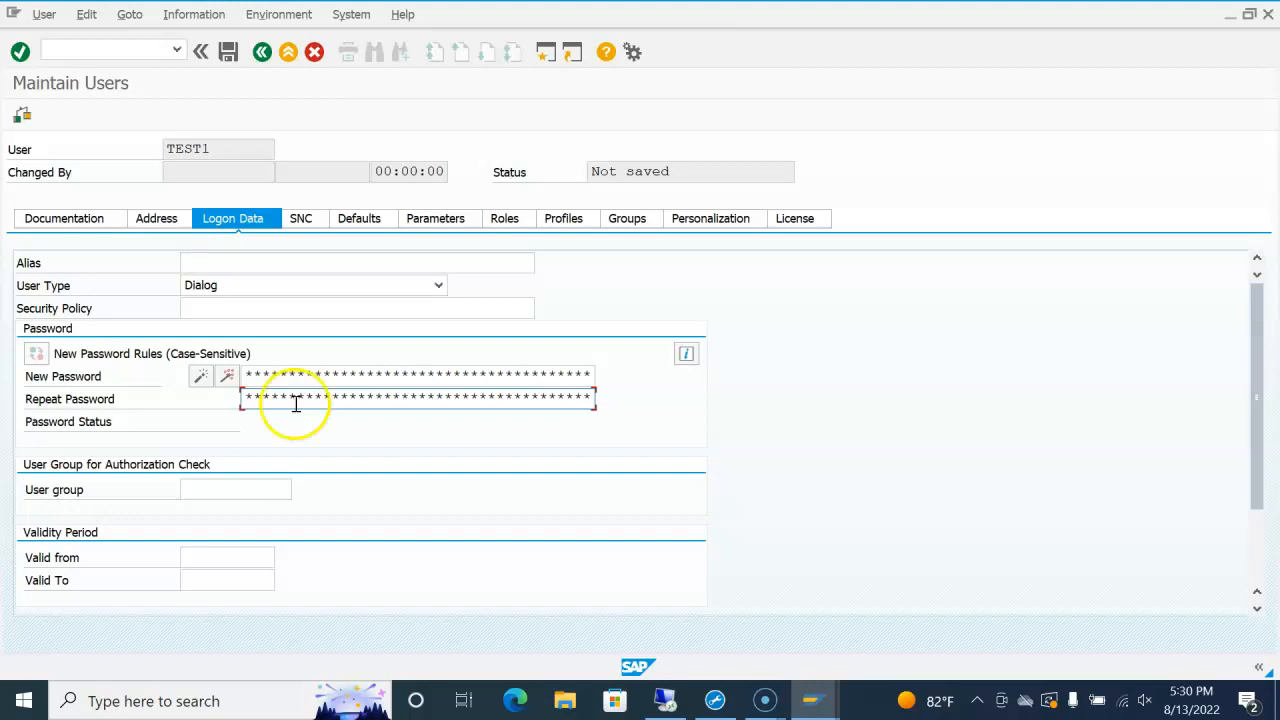
left_click(252, 490)
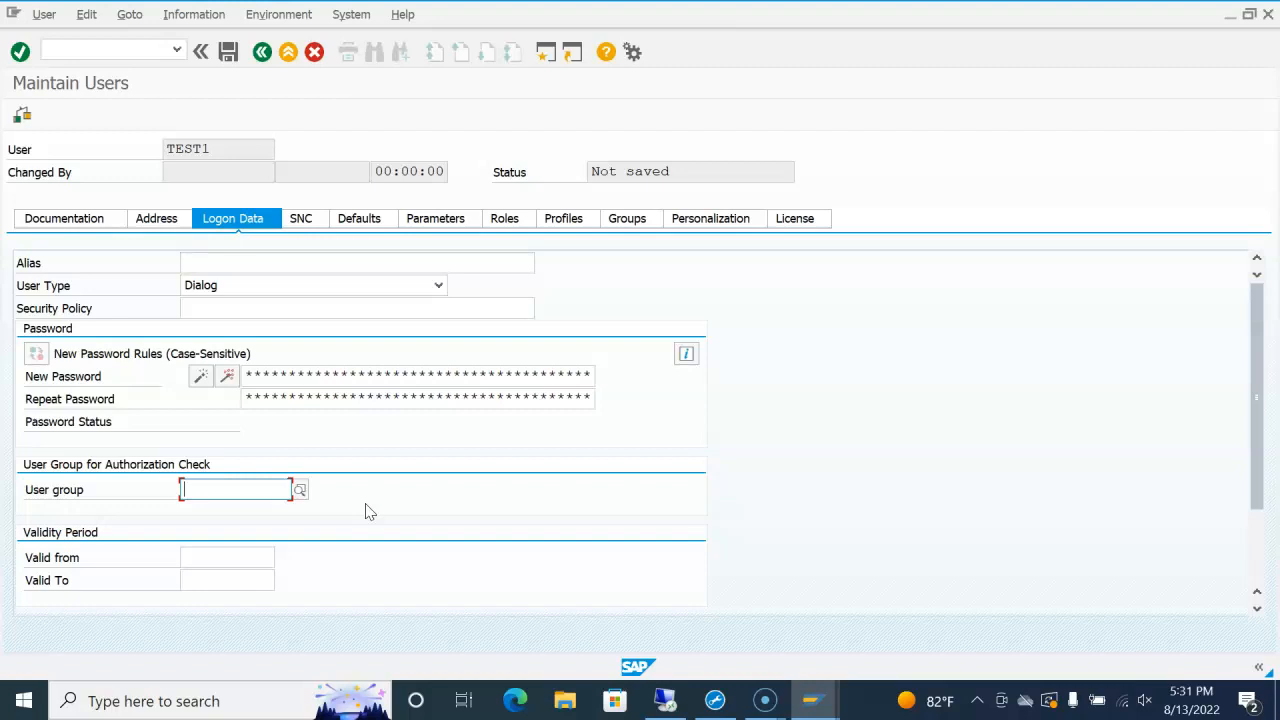
left_click(231, 558)
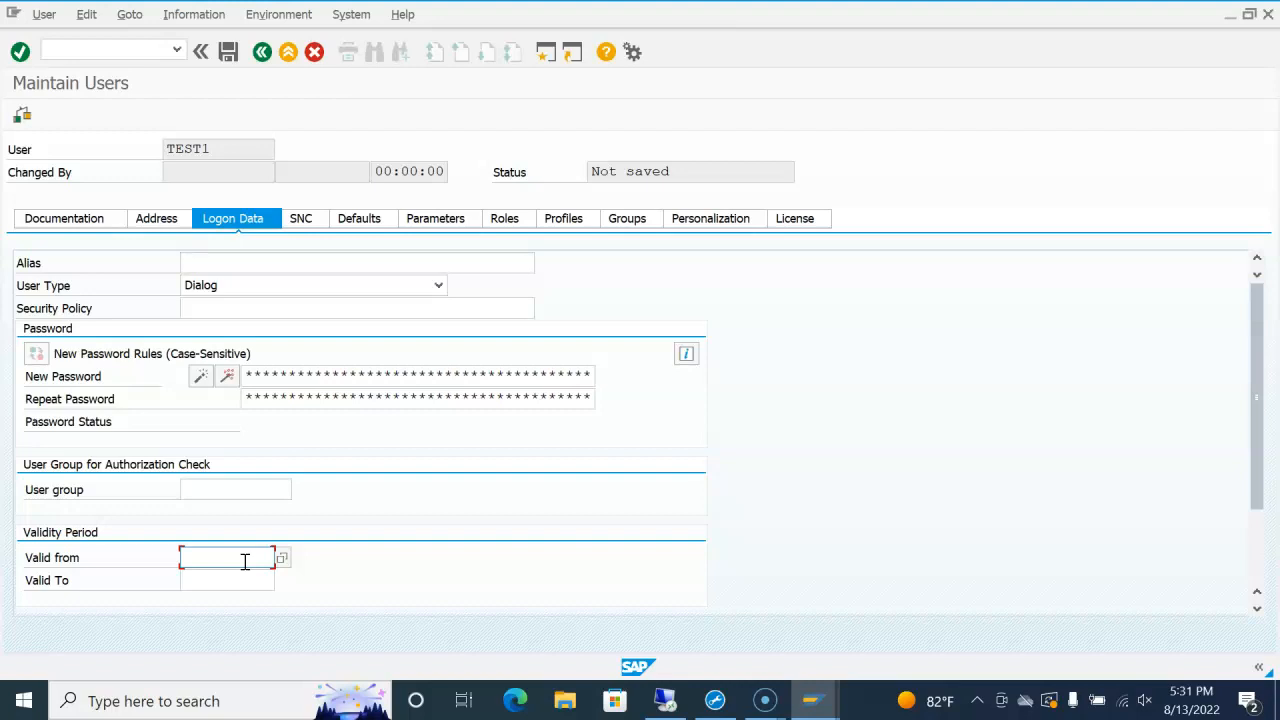
left_click(244, 560)
left_click(243, 578)
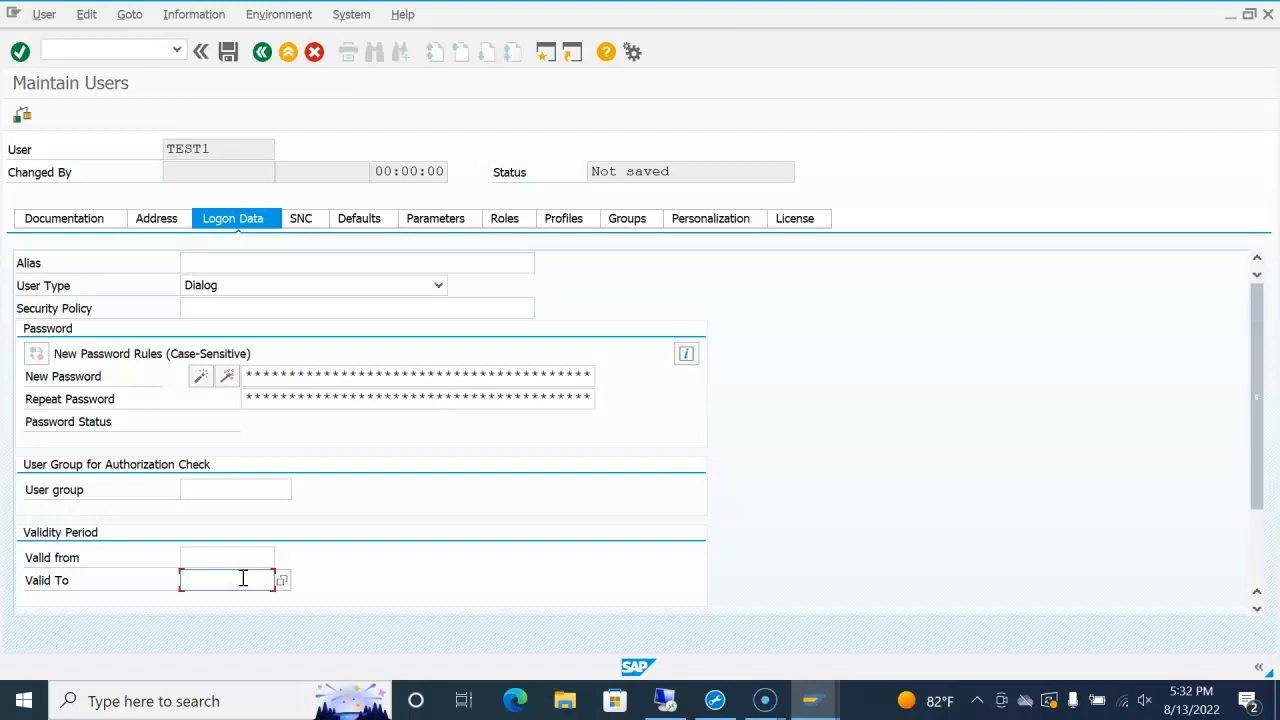
left_click(243, 552)
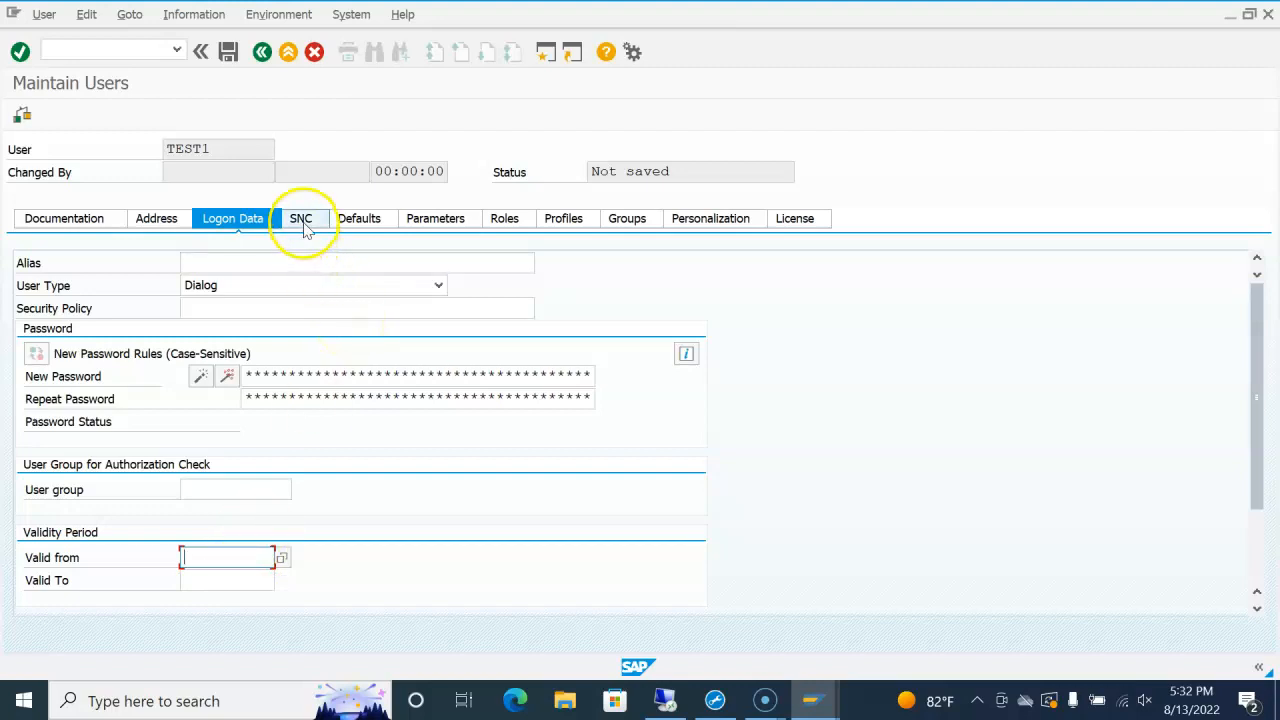
Step: View TEST1's SNC settings and select the empty SNC name field
left_click(303, 222)
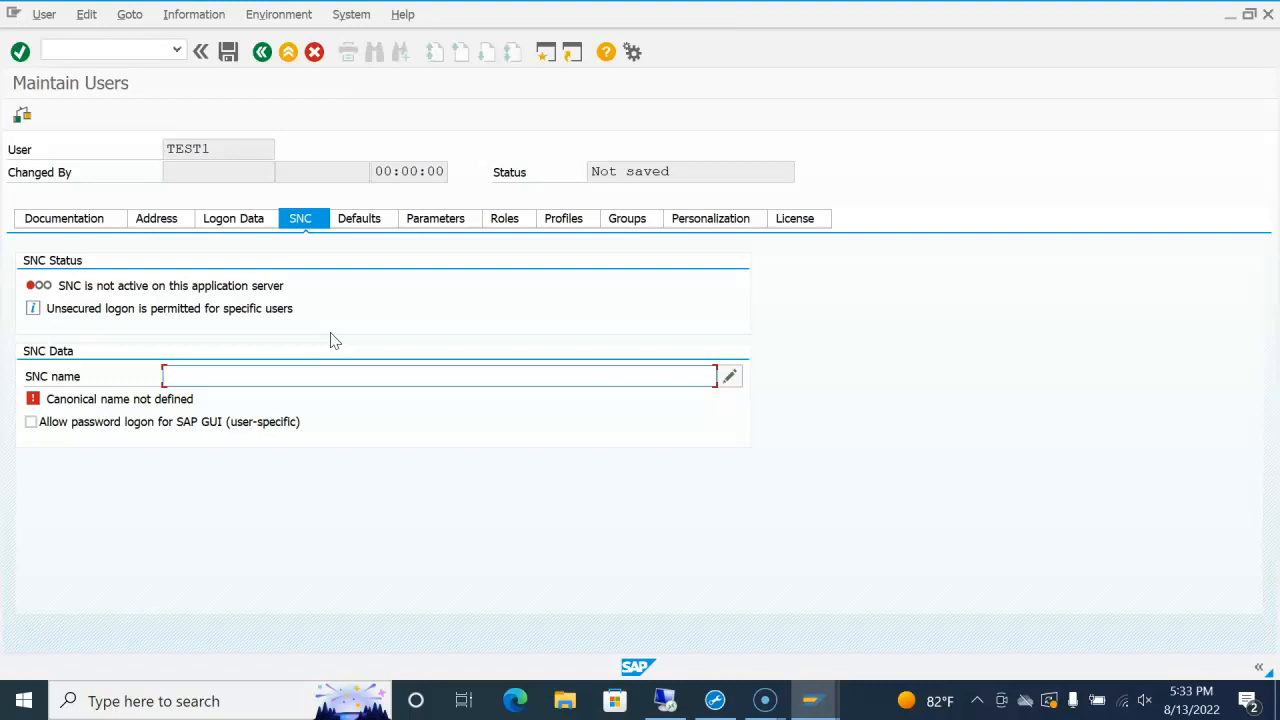
left_click(262, 376)
Step: Show TEST1's default settings and place the cursor in the Logon Language field
left_click(365, 226)
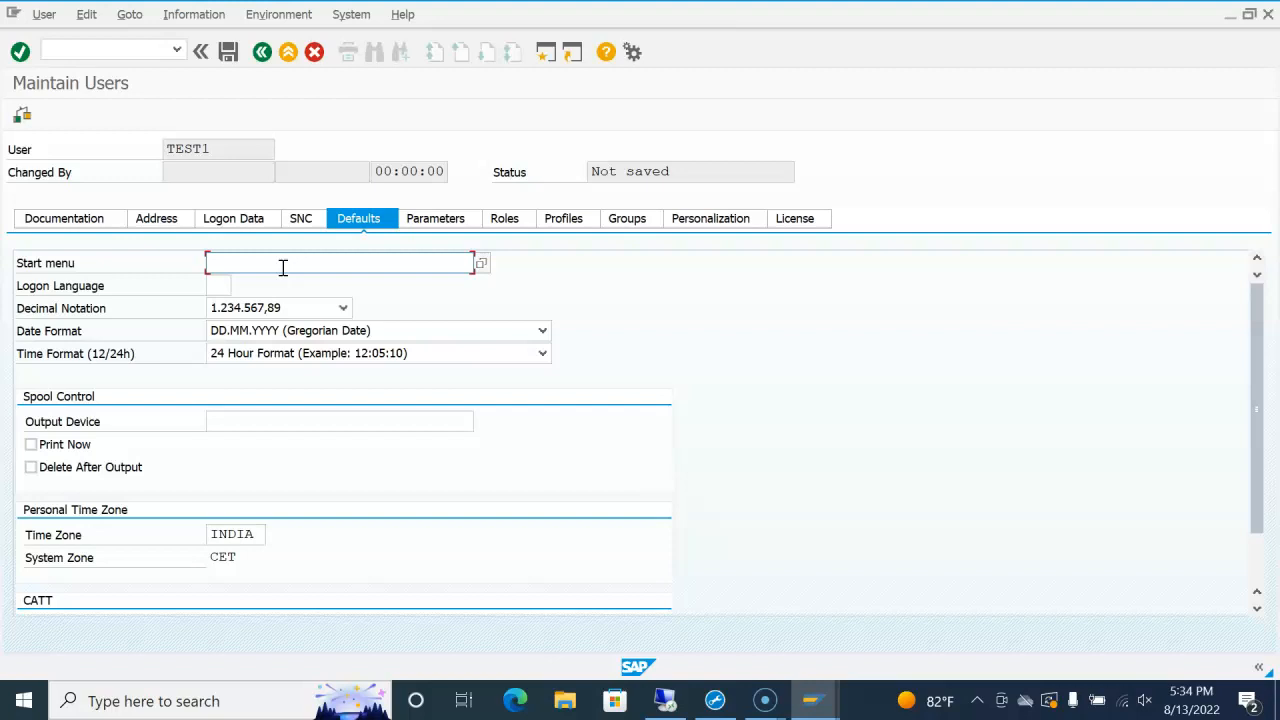
left_click(222, 286)
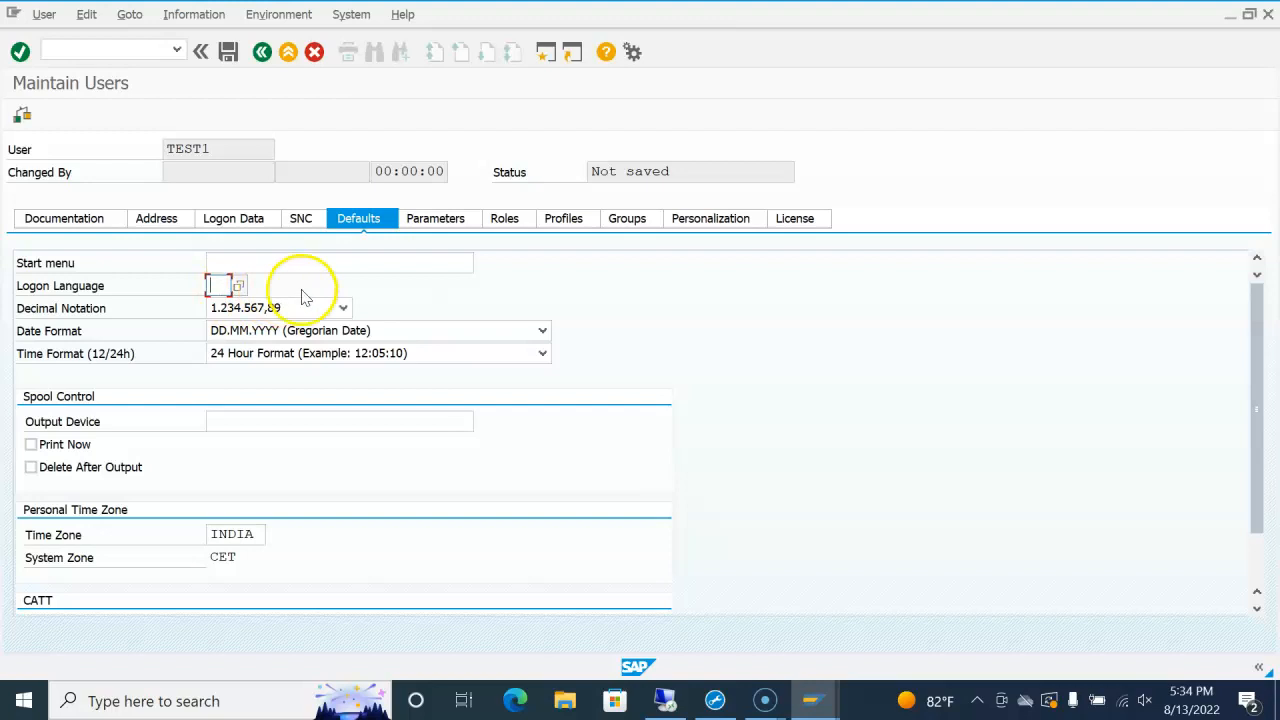
Step: Set decimal notation to 1,234,567.89 and the date format to YYYY/MM/DD
left_click(337, 307)
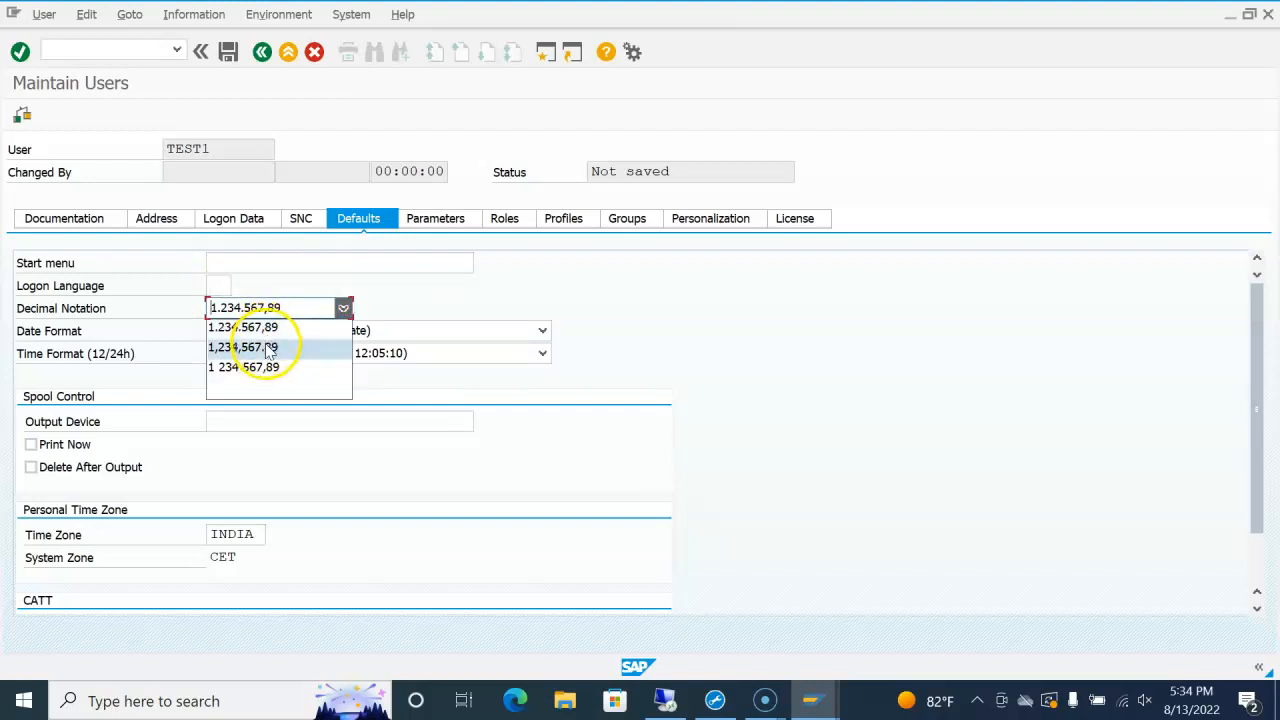
left_click(268, 348)
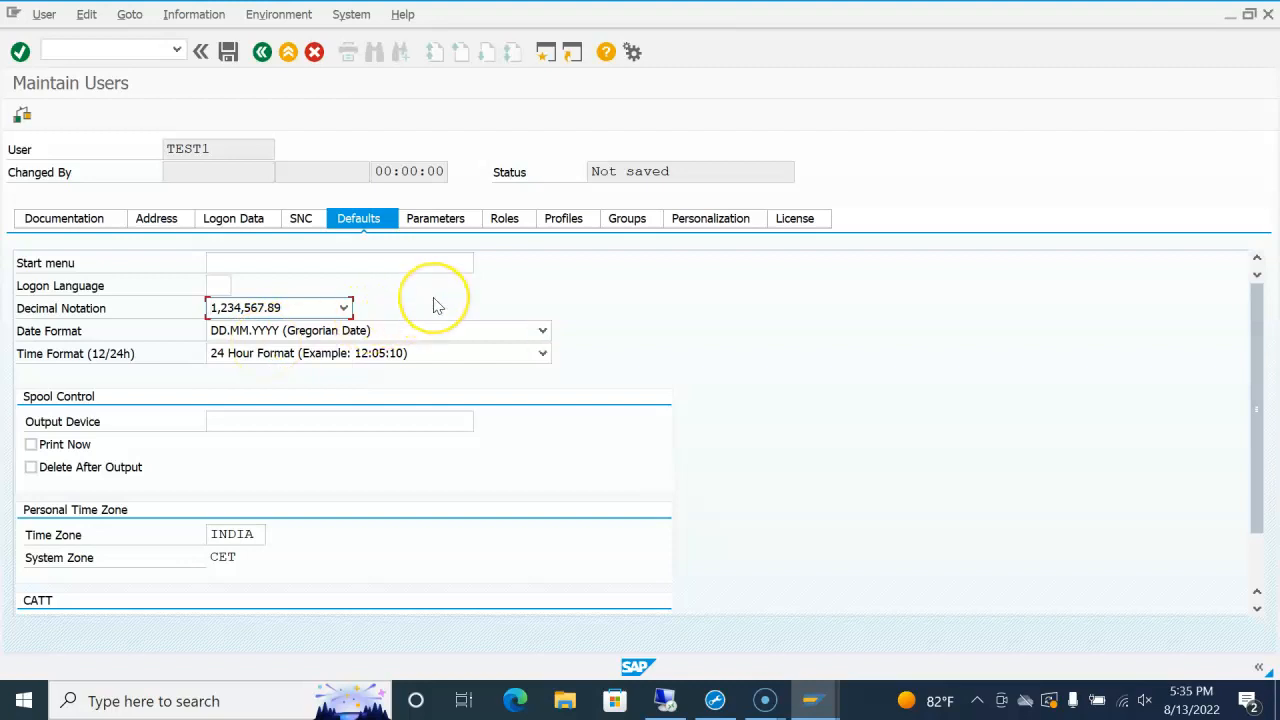
left_click(345, 334)
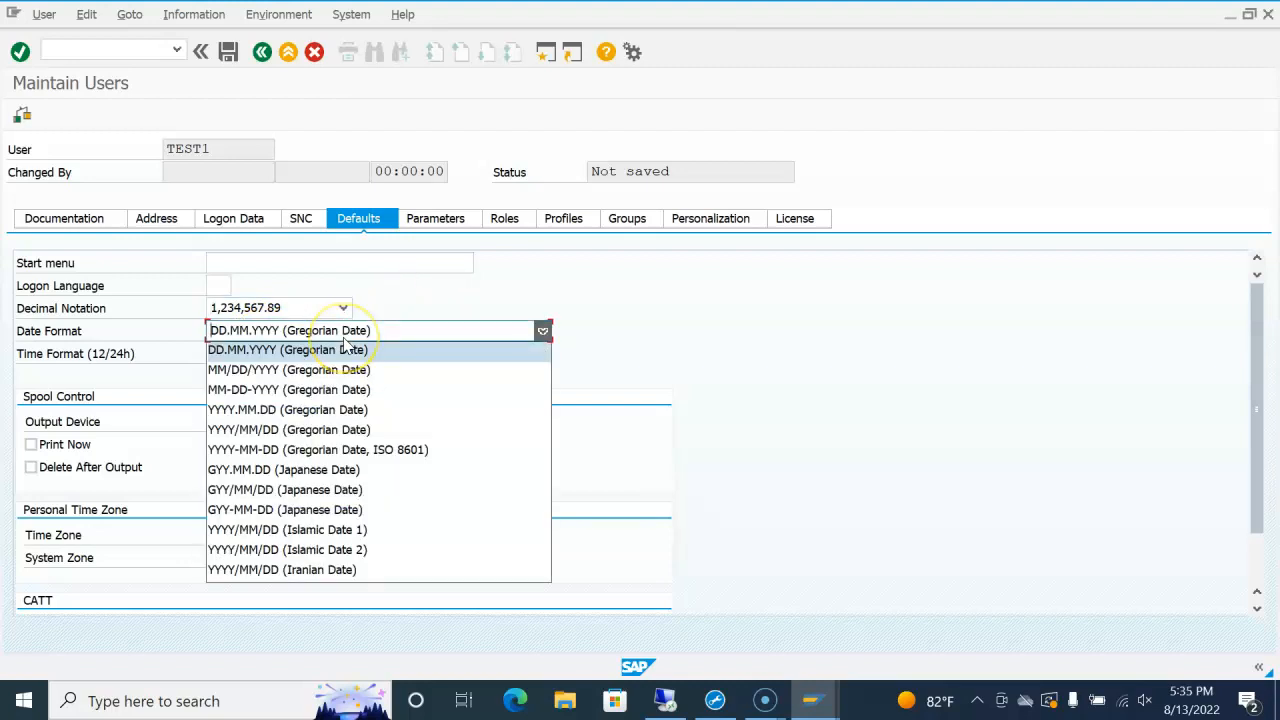
left_click(255, 430)
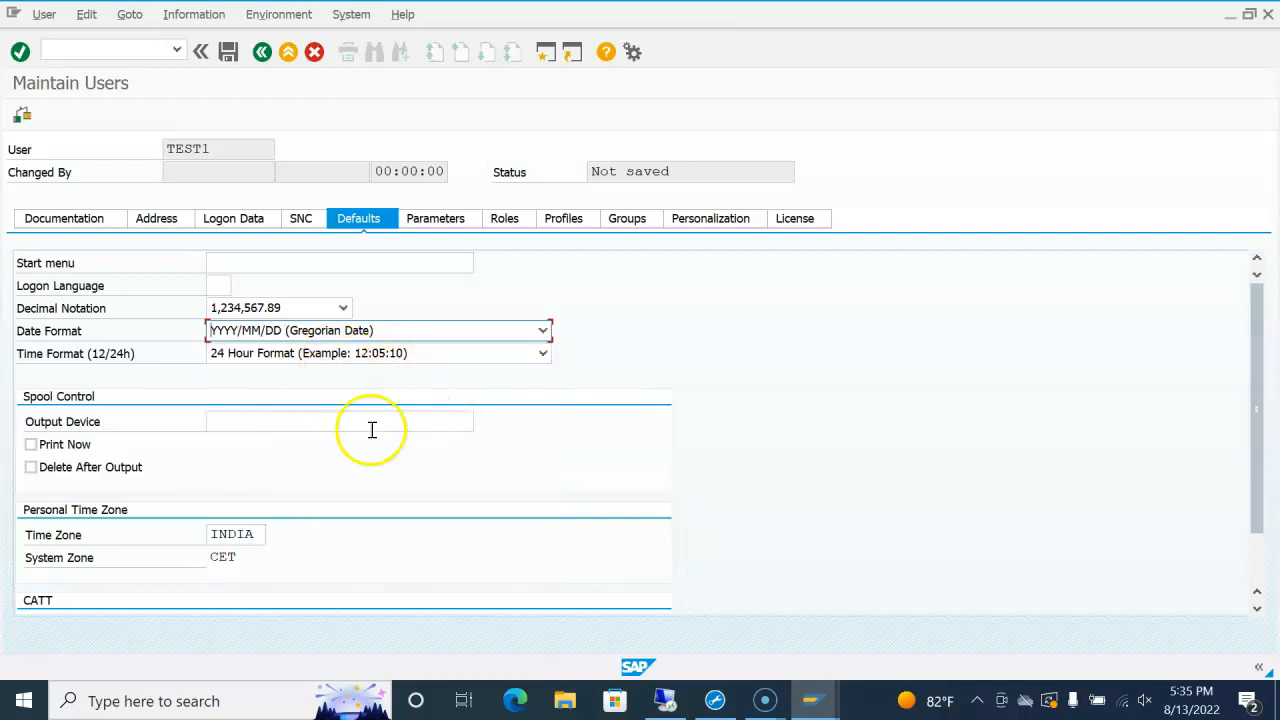
Step: Enter LOCL as the default output device
left_click(287, 423)
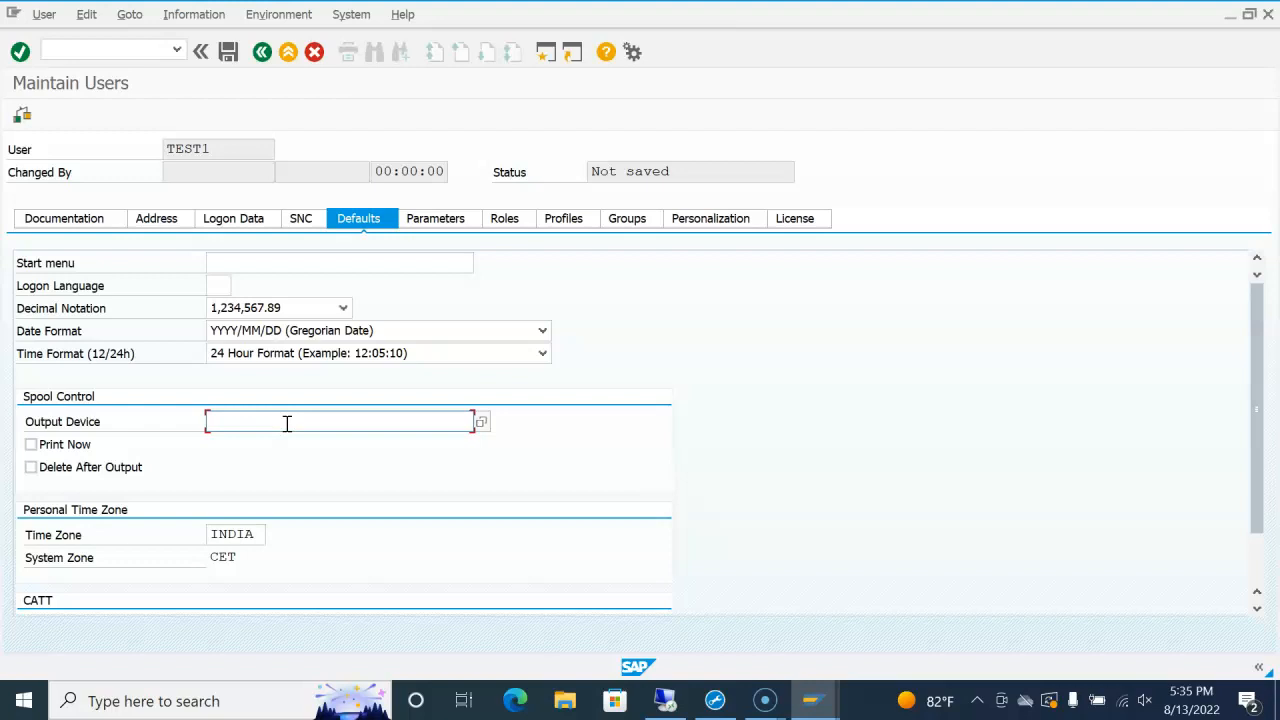
type("locl")
key("Return")
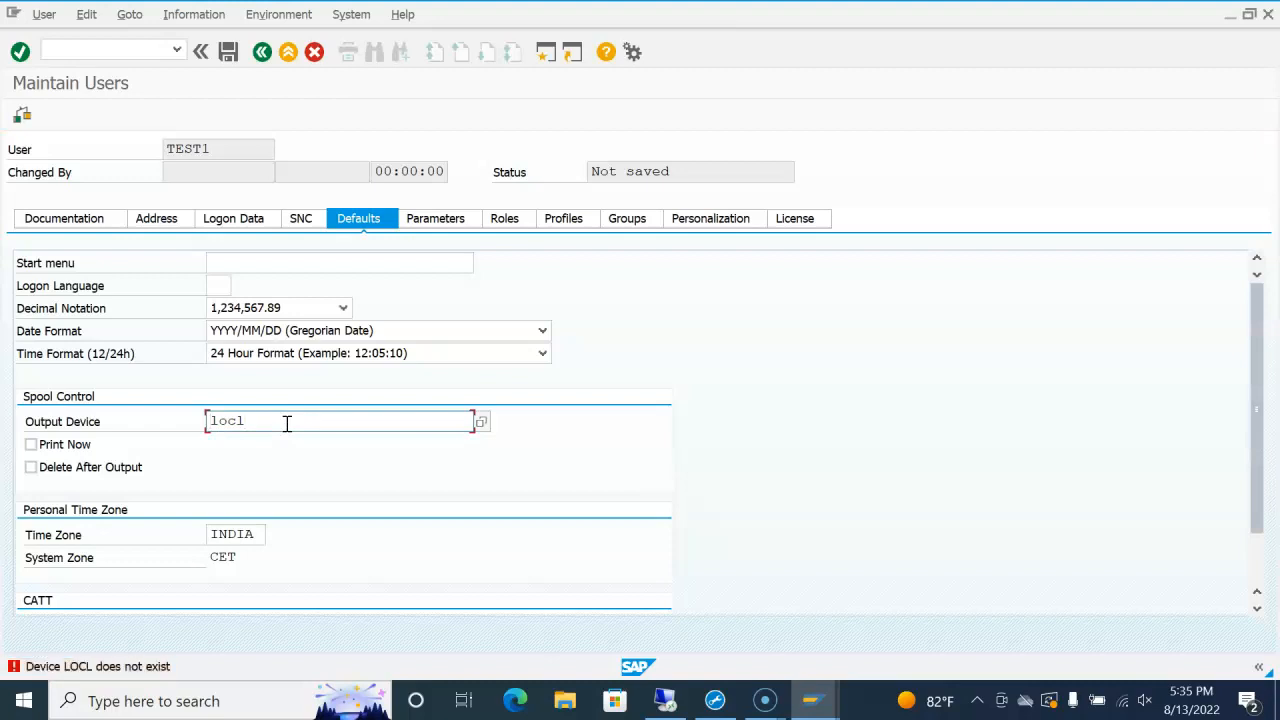
Step: Clear the rejected LOCL from the Output Device field and review the Defaults form
key("BackSpace")
key("BackSpace")
key("BackSpace")
key("BackSpace")
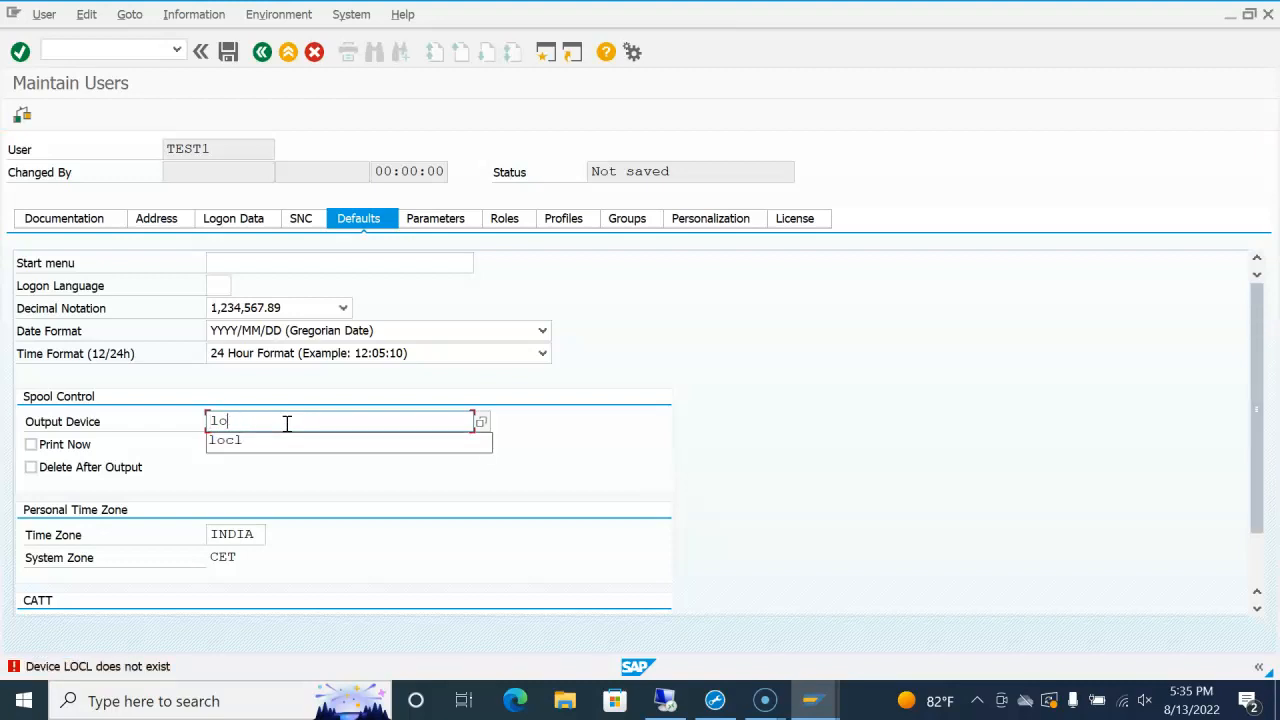
left_click(546, 409)
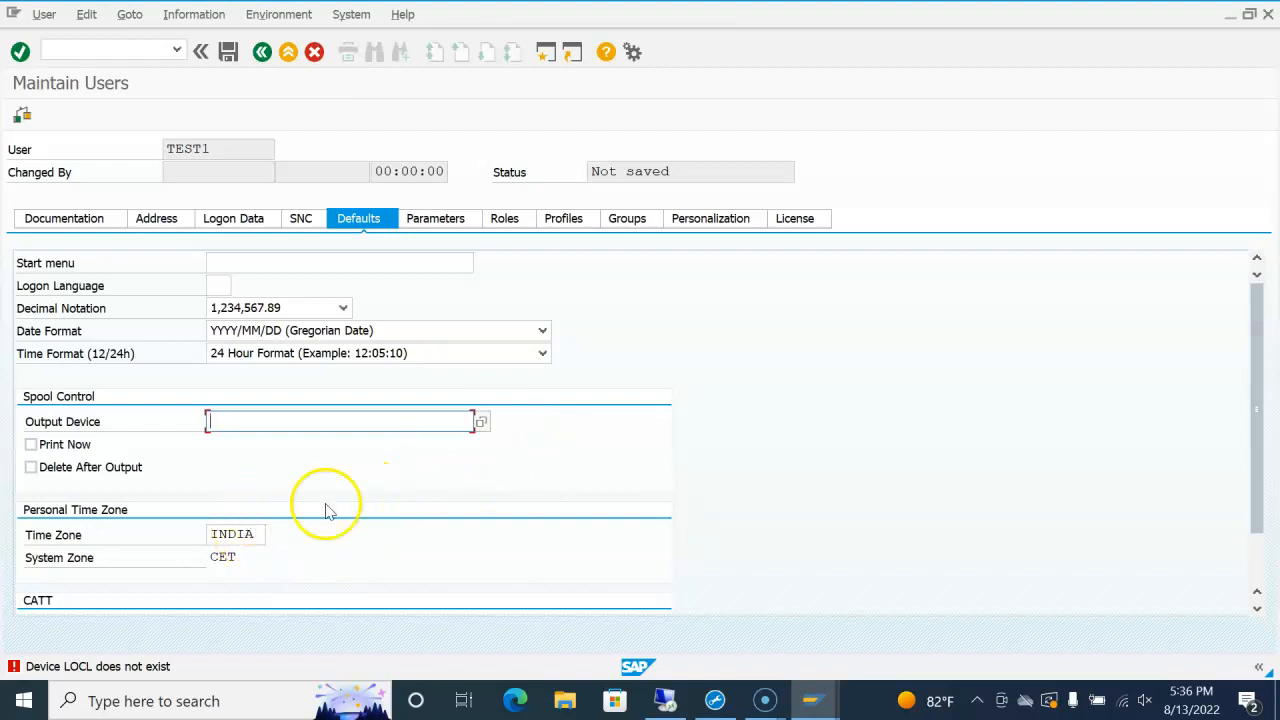
scroll(188, 538, "down", 1)
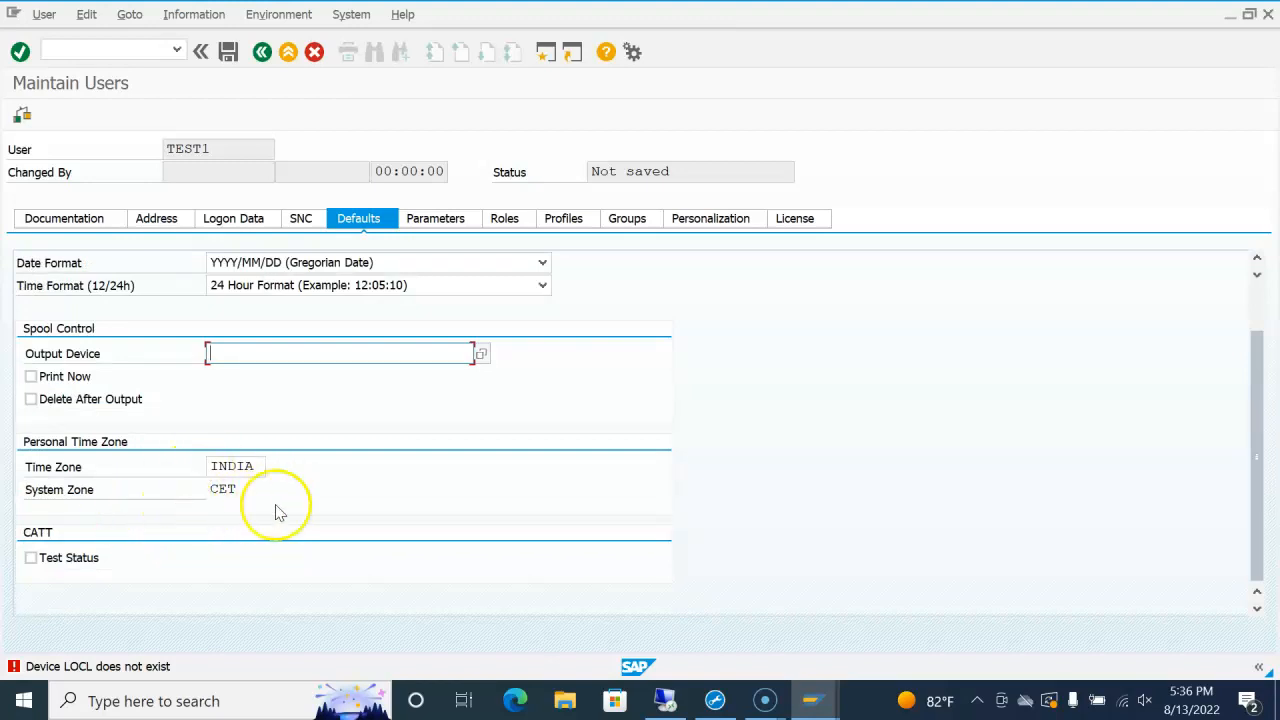
scroll(278, 513, "up", 3)
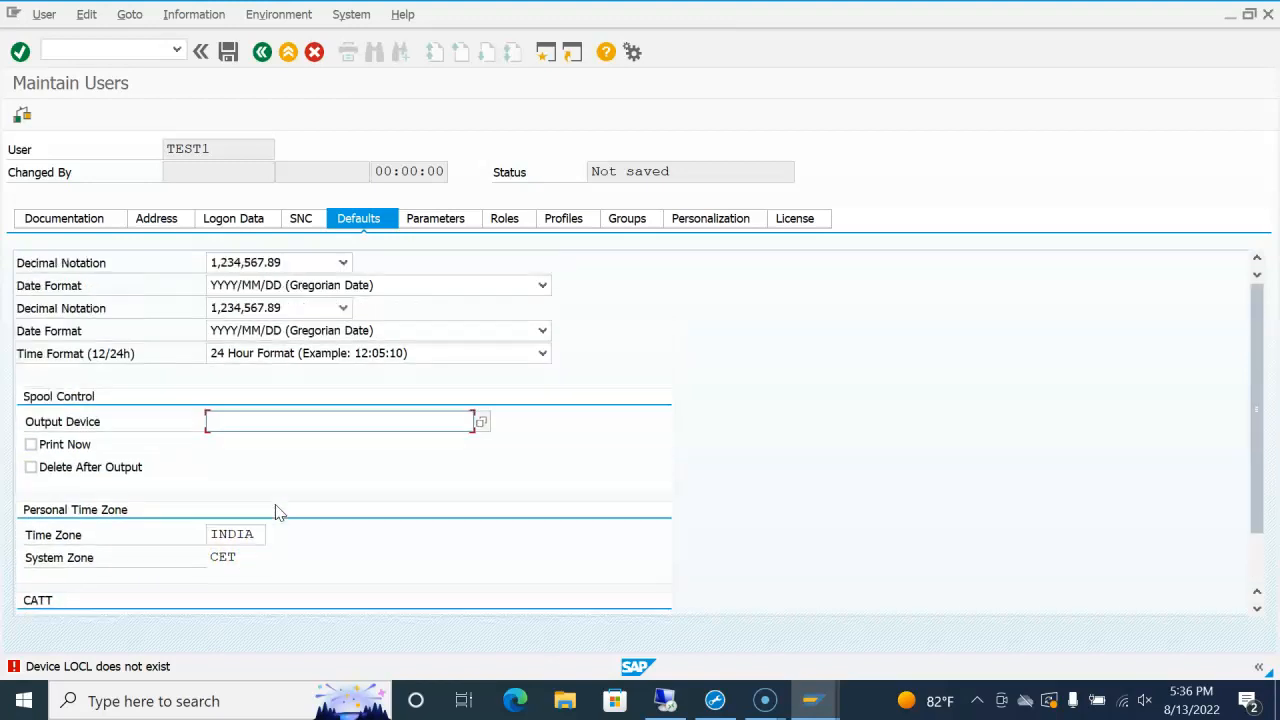
scroll(278, 513, "down", 3)
left_click(65, 560)
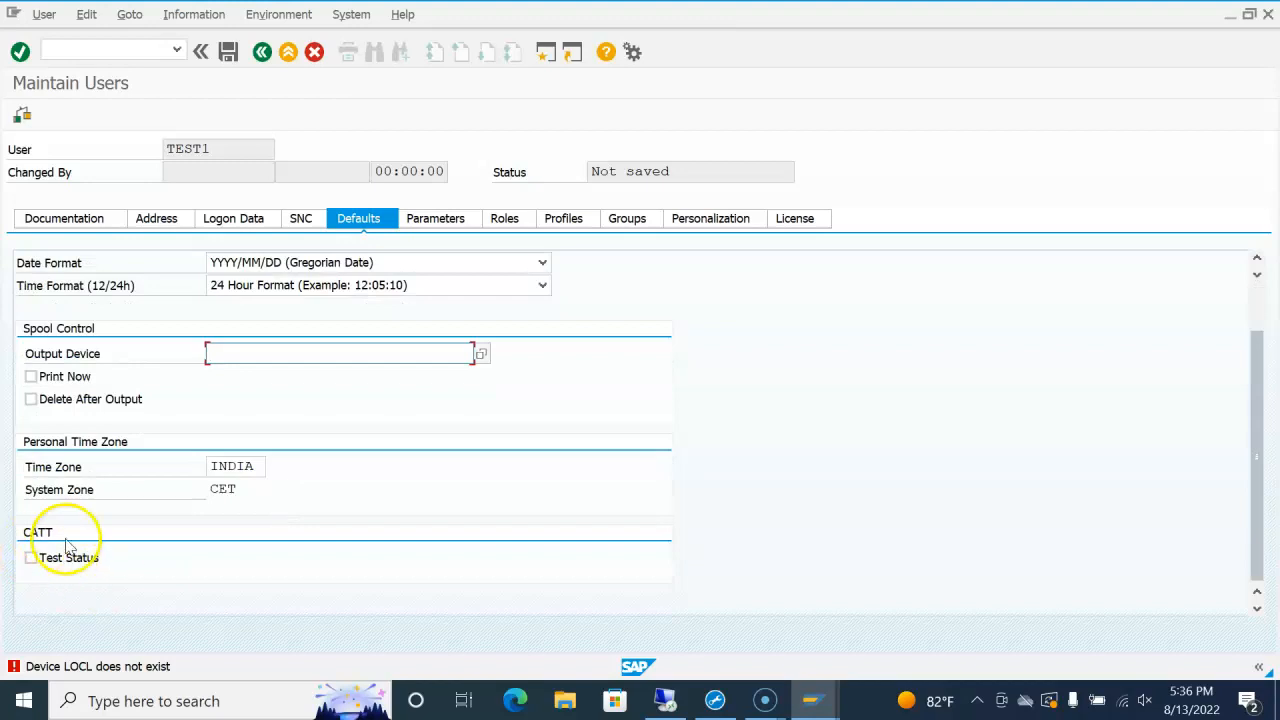
scroll(262, 530, "up", 3)
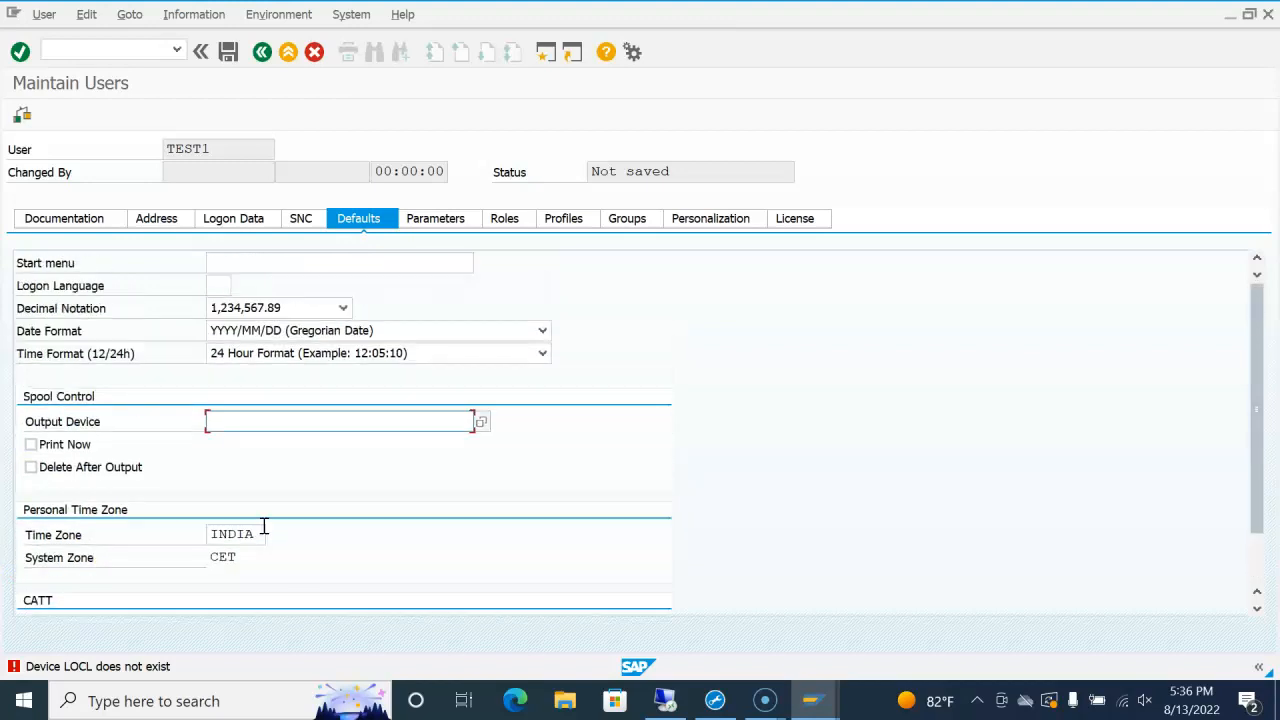
Step: Look at the Parameters table without adding any, then show the empty Role Assignments list
left_click(446, 226)
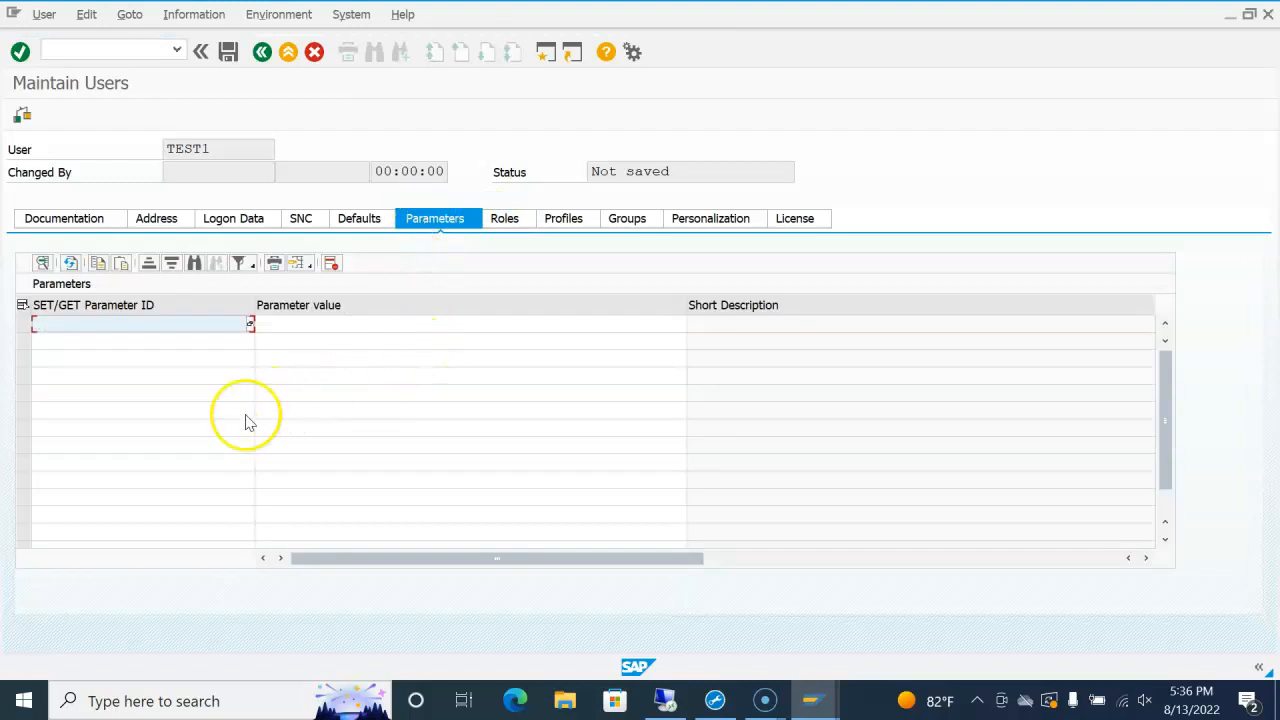
left_click(176, 326)
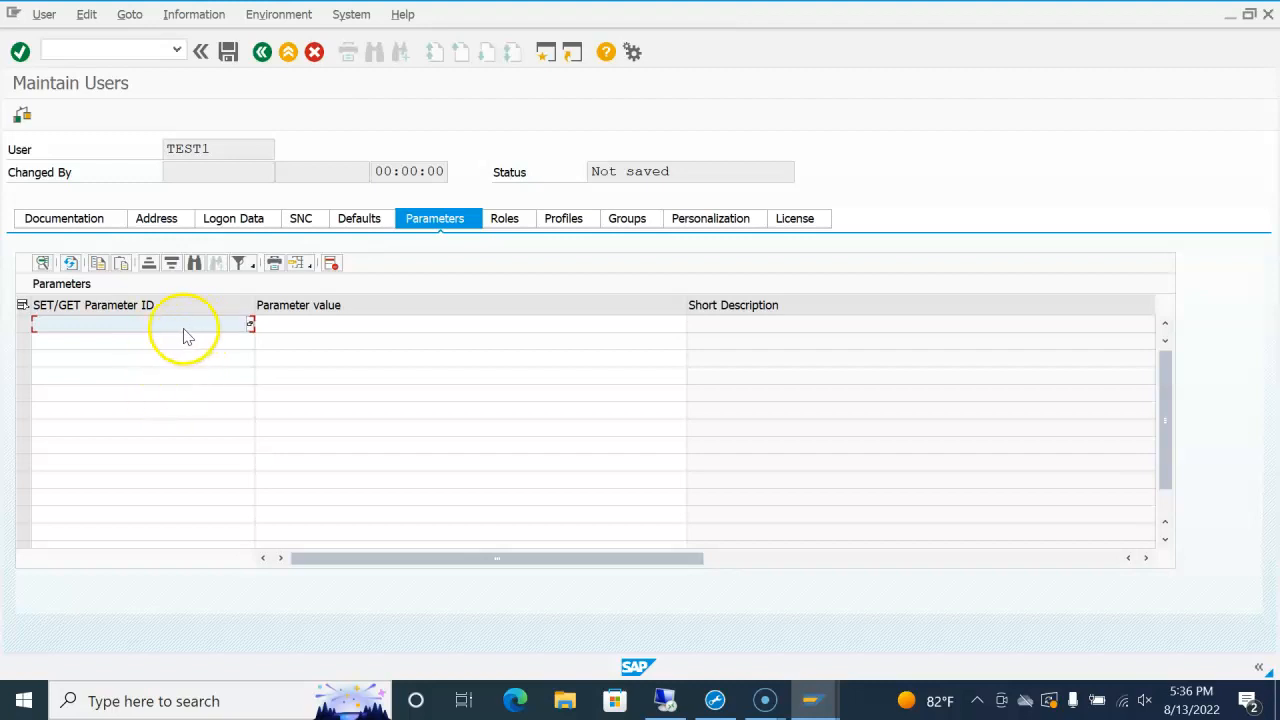
left_click(314, 328)
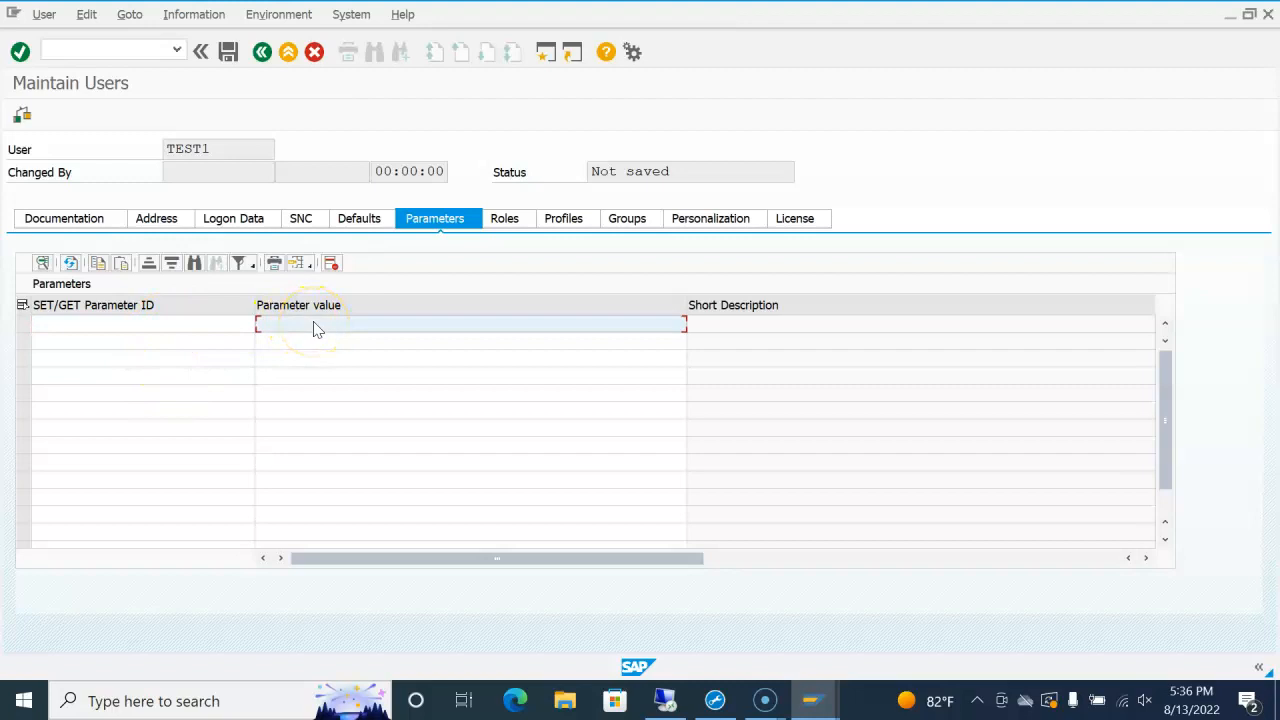
left_click(510, 220)
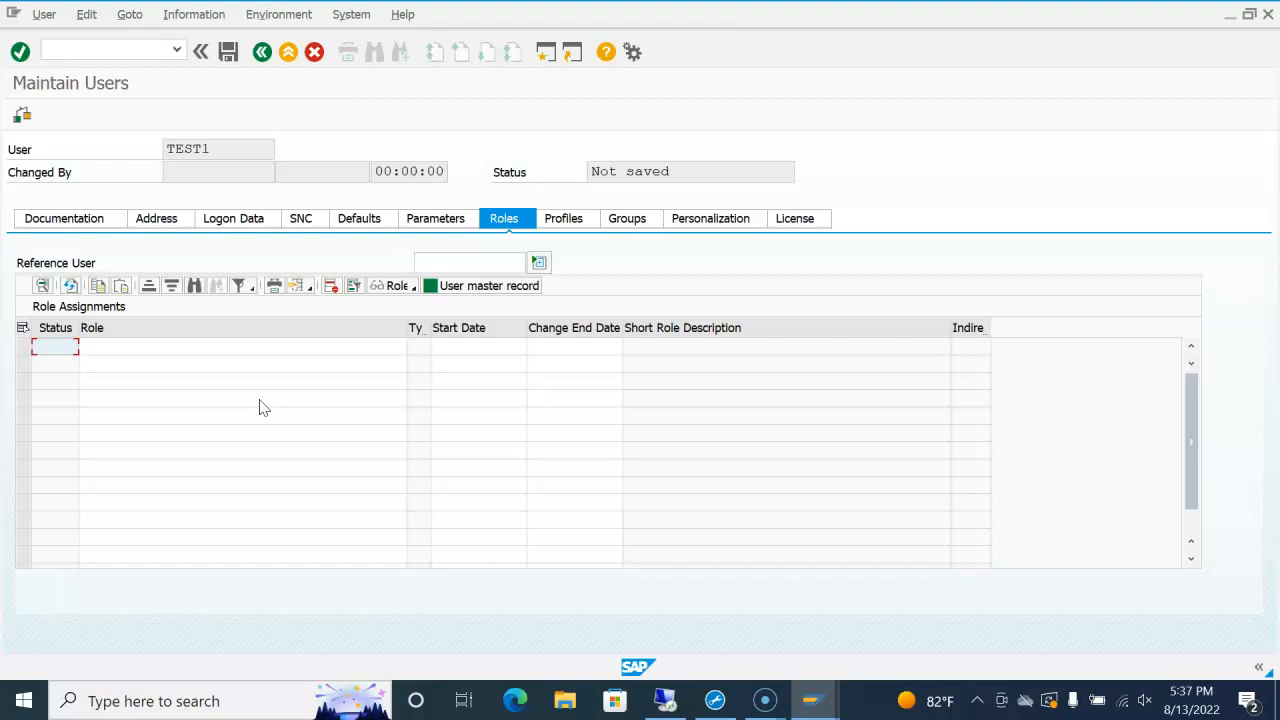
left_click(219, 349)
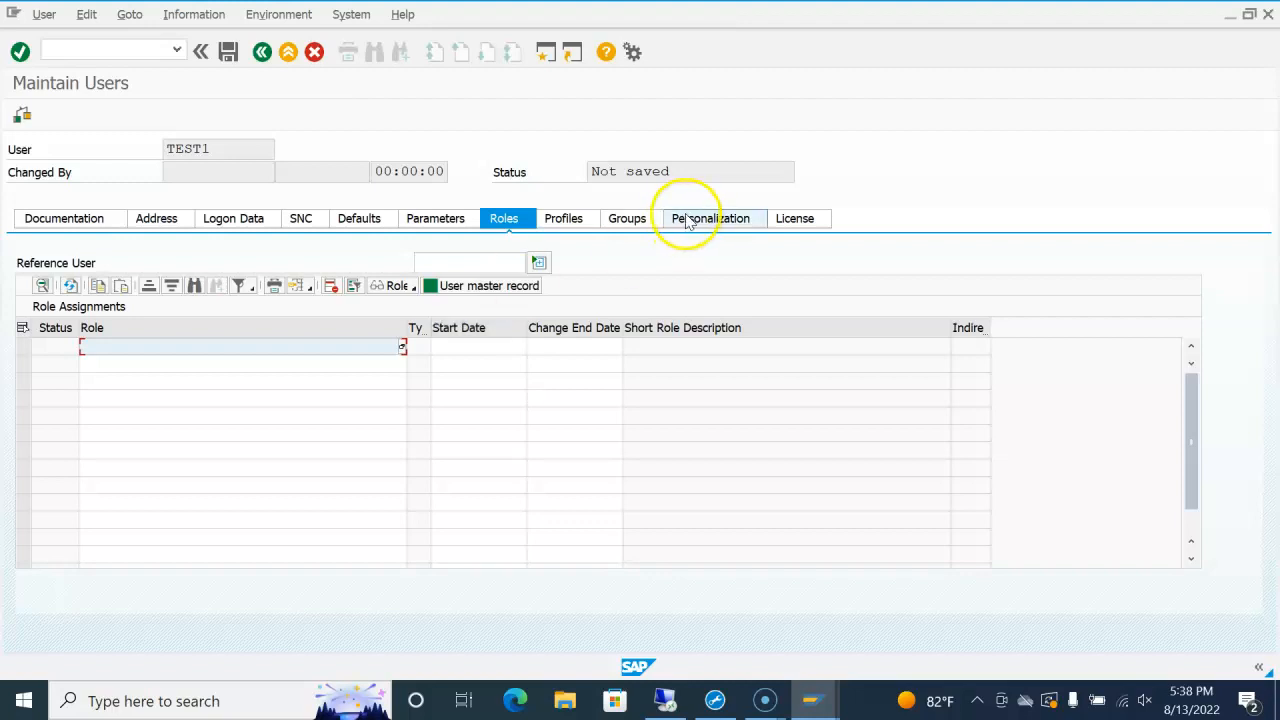
Step: Assign the SAP_ALL and SAP_NEW authorization profiles in the Profiles table
left_click(568, 220)
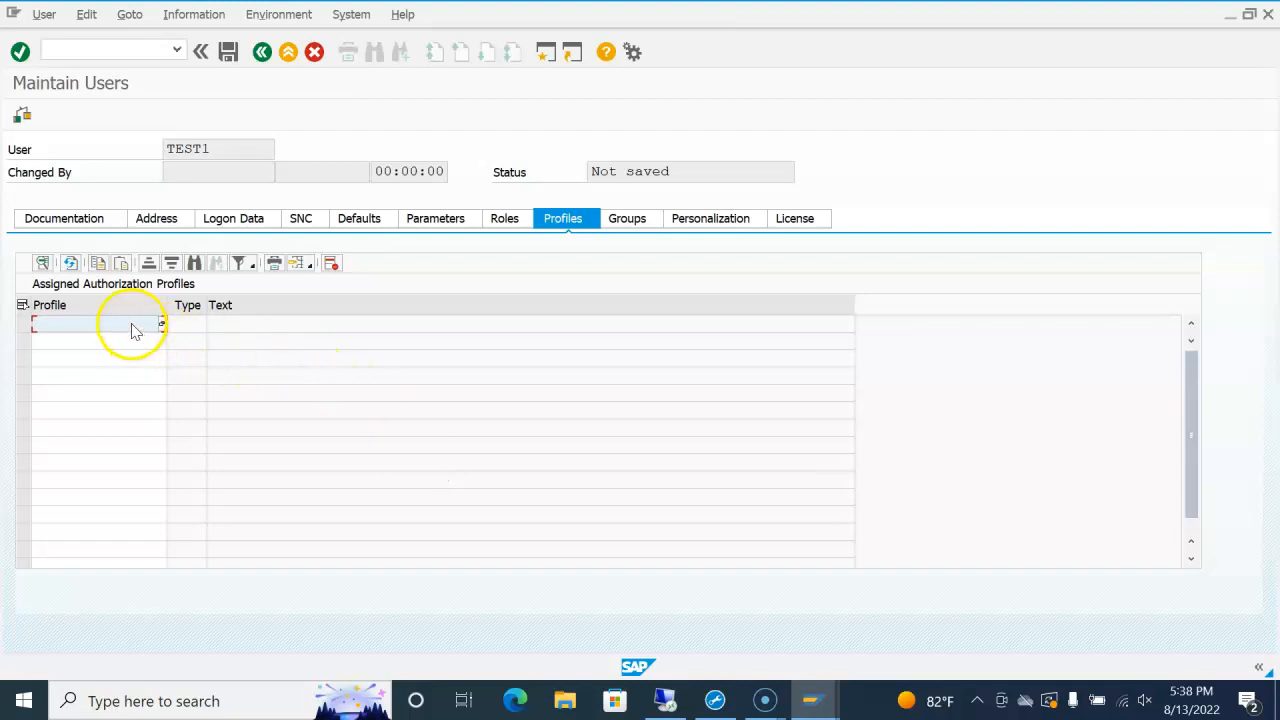
type("SAP_")
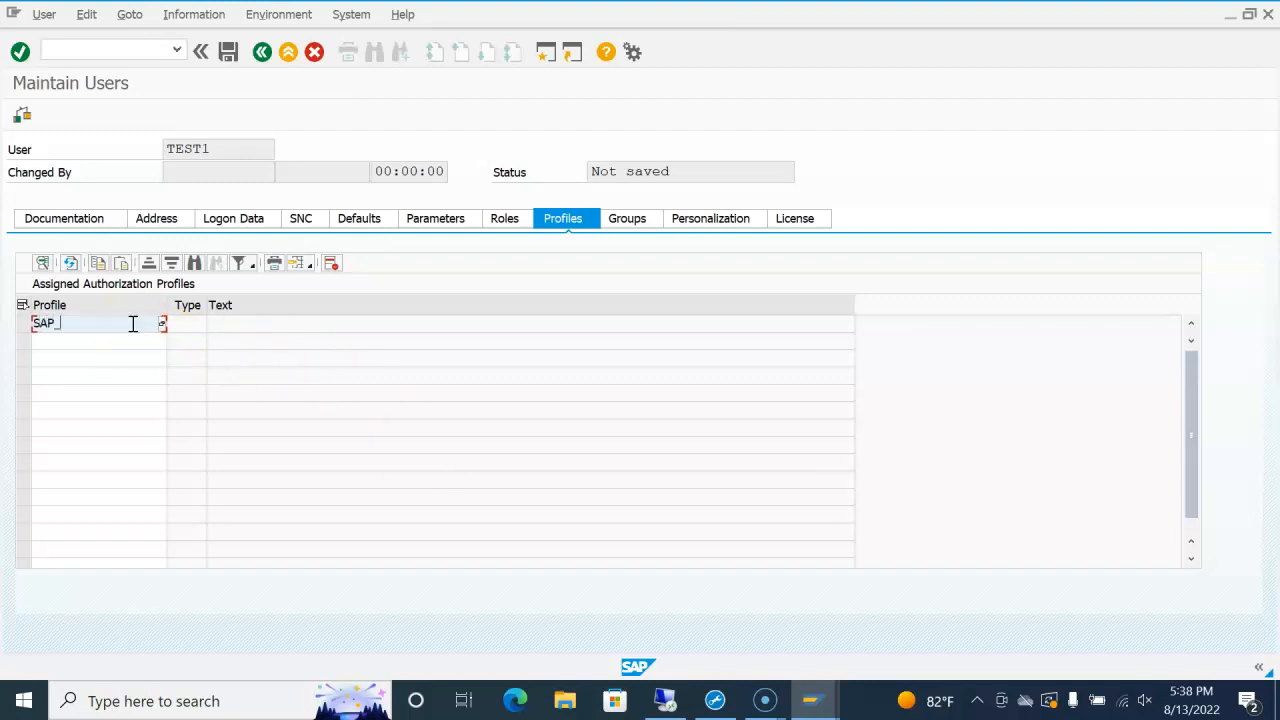
type("ALL")
key("Return")
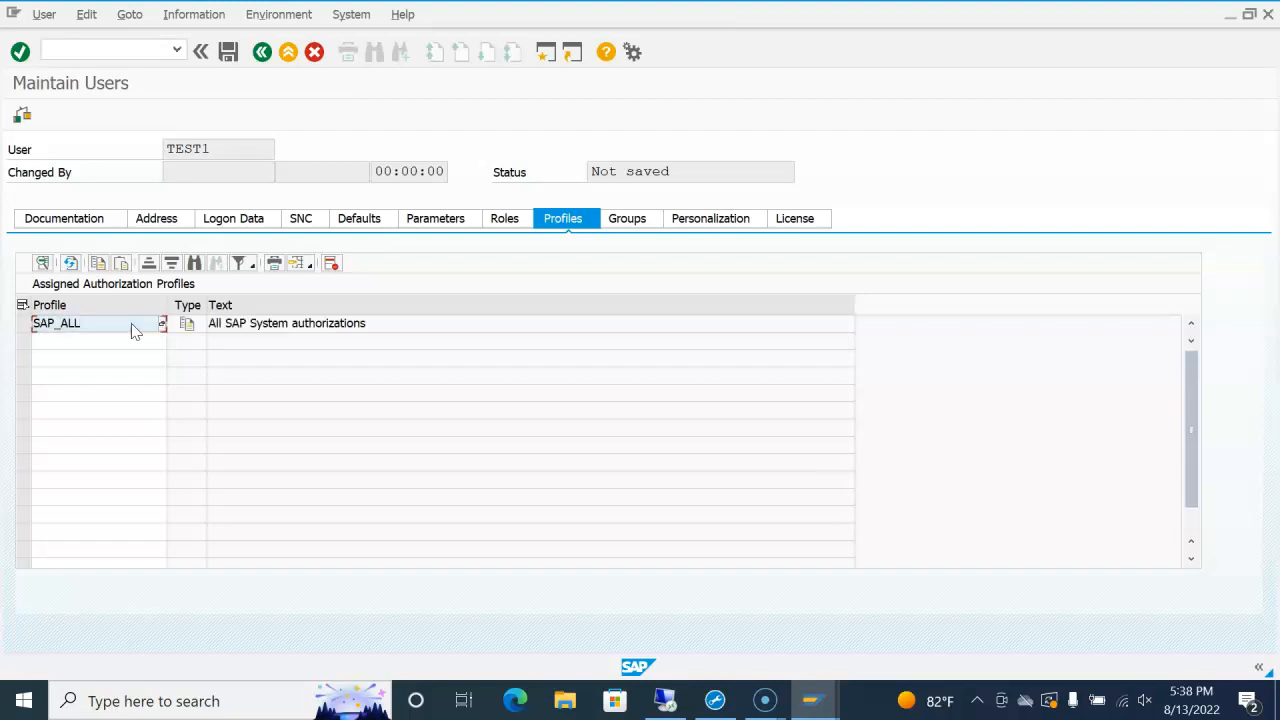
left_click(104, 341)
type("SAP_NEW")
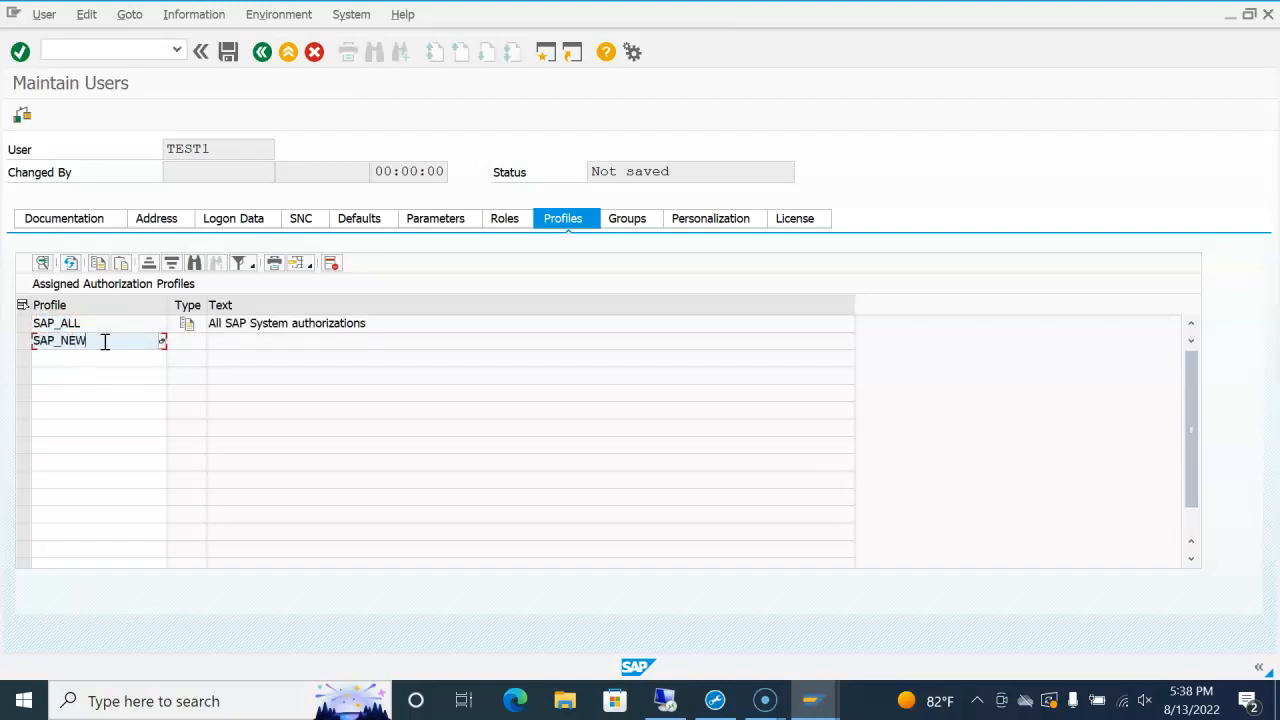
key("Return")
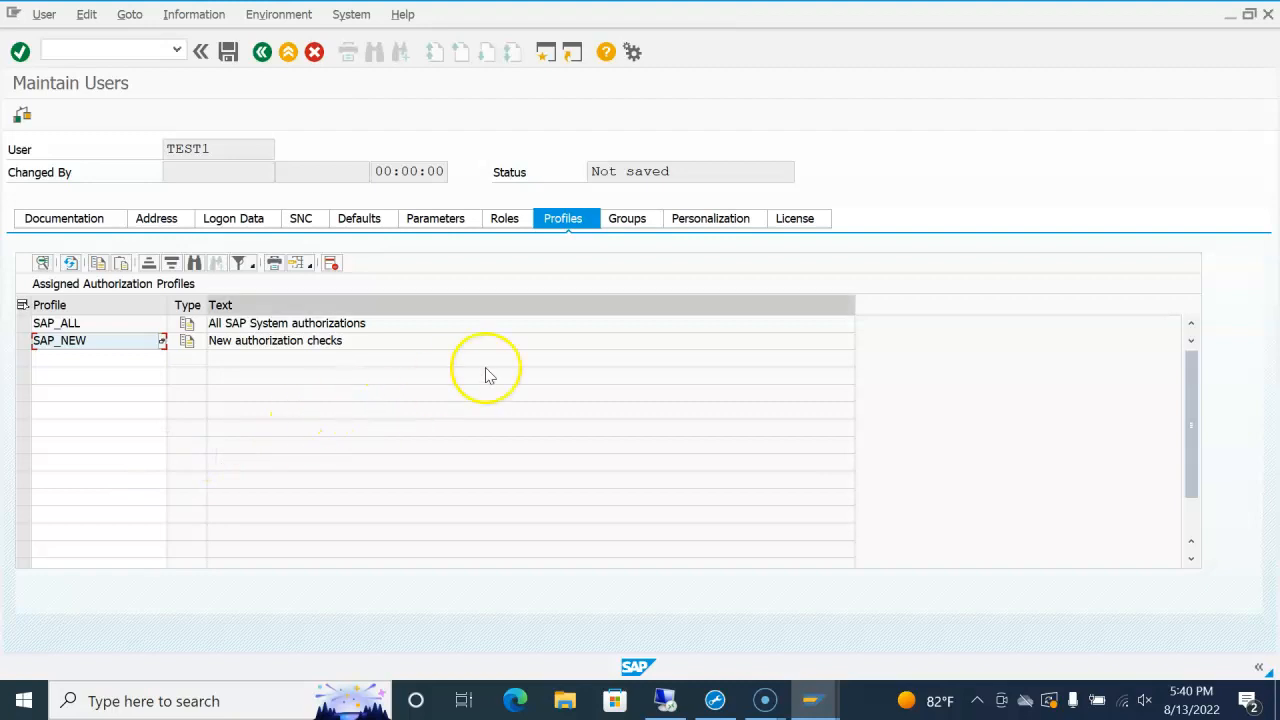
Step: Review Groups, Personalization and License, leaving Contractual User Type ID empty
left_click(645, 222)
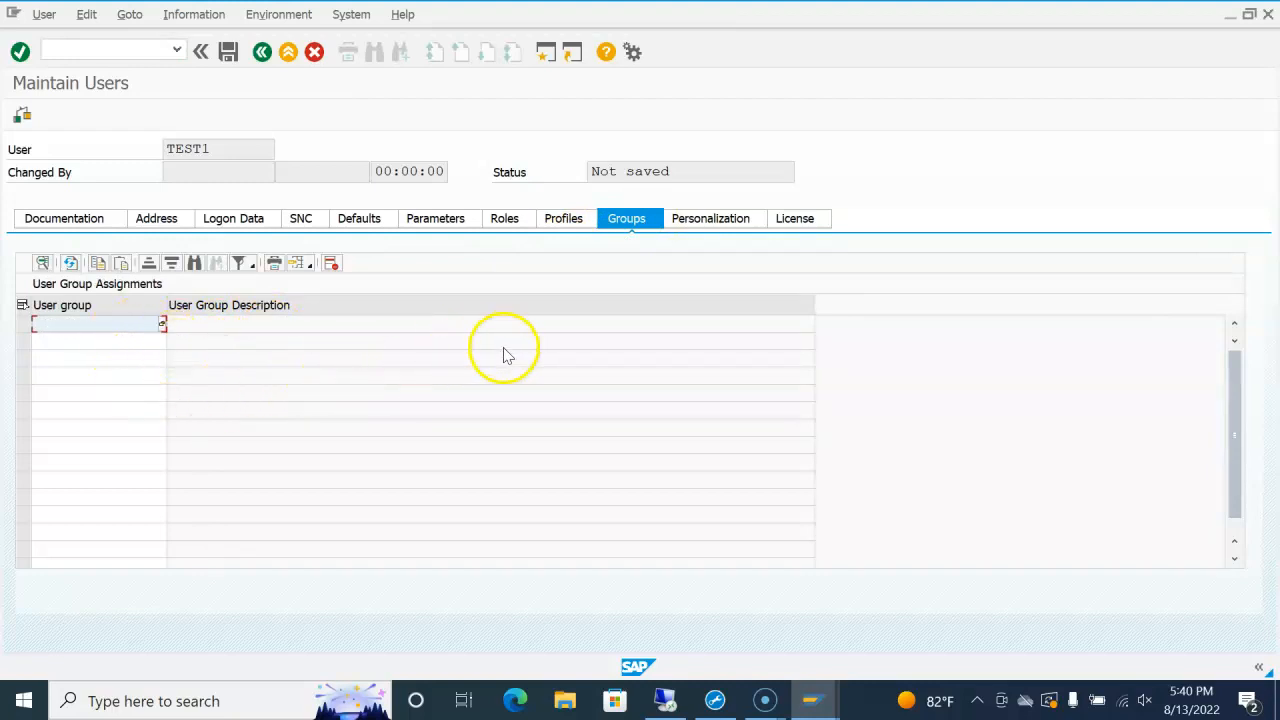
left_click(716, 220)
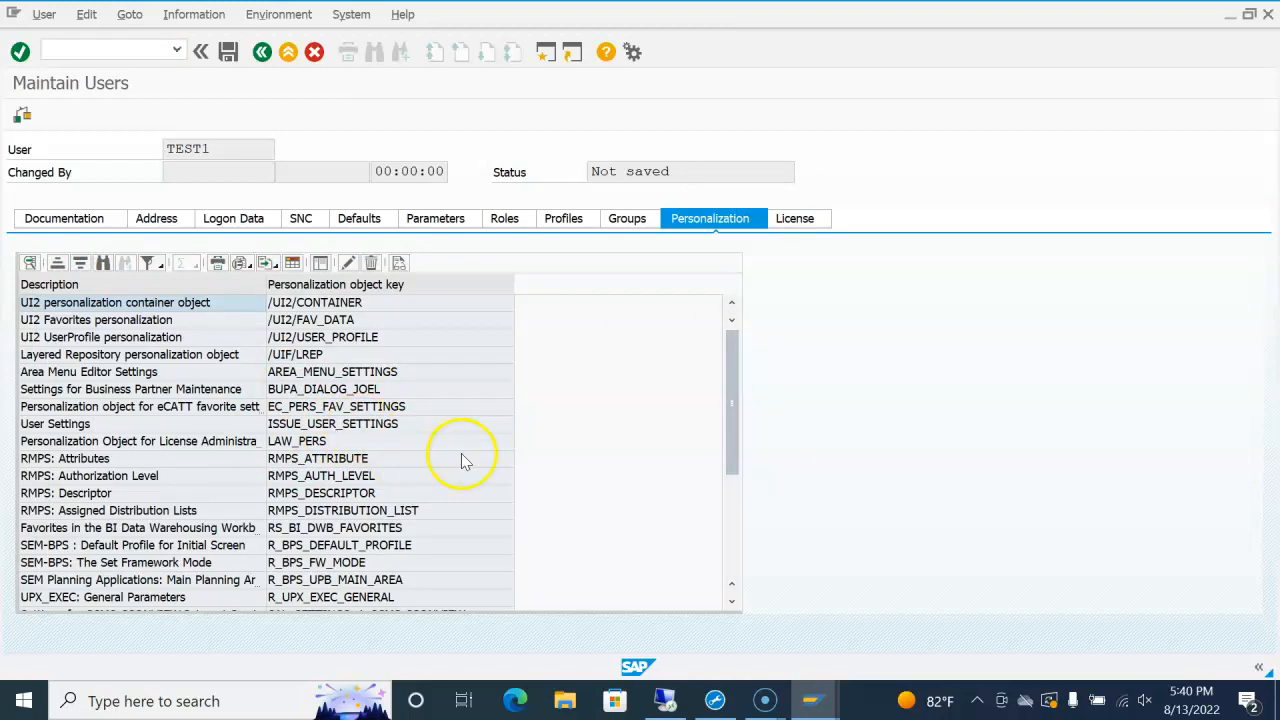
left_click(800, 228)
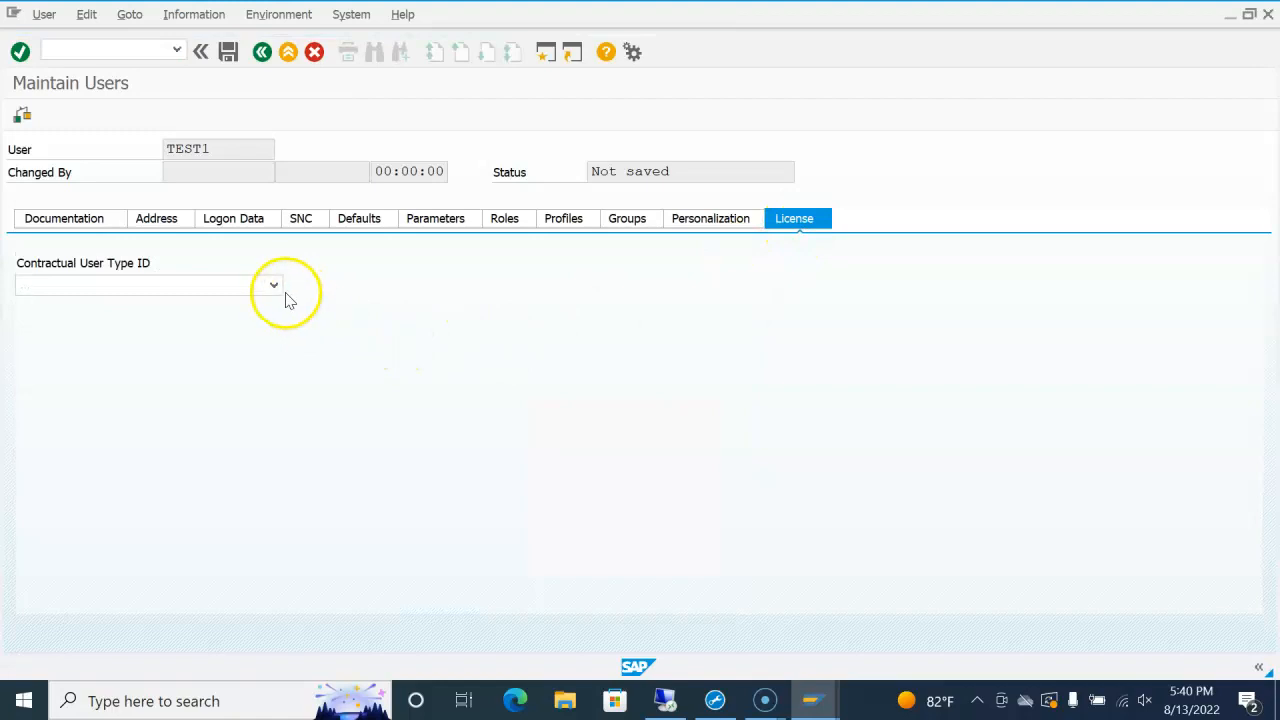
left_click(276, 286)
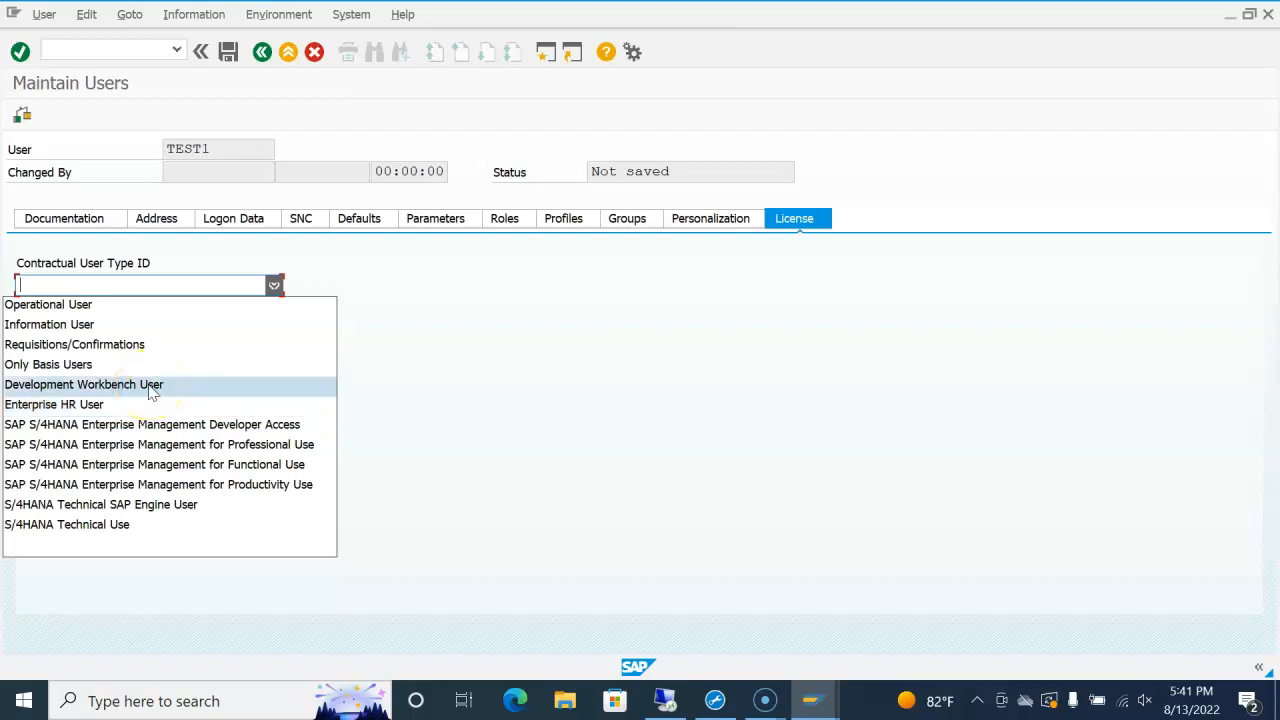
left_click(471, 389)
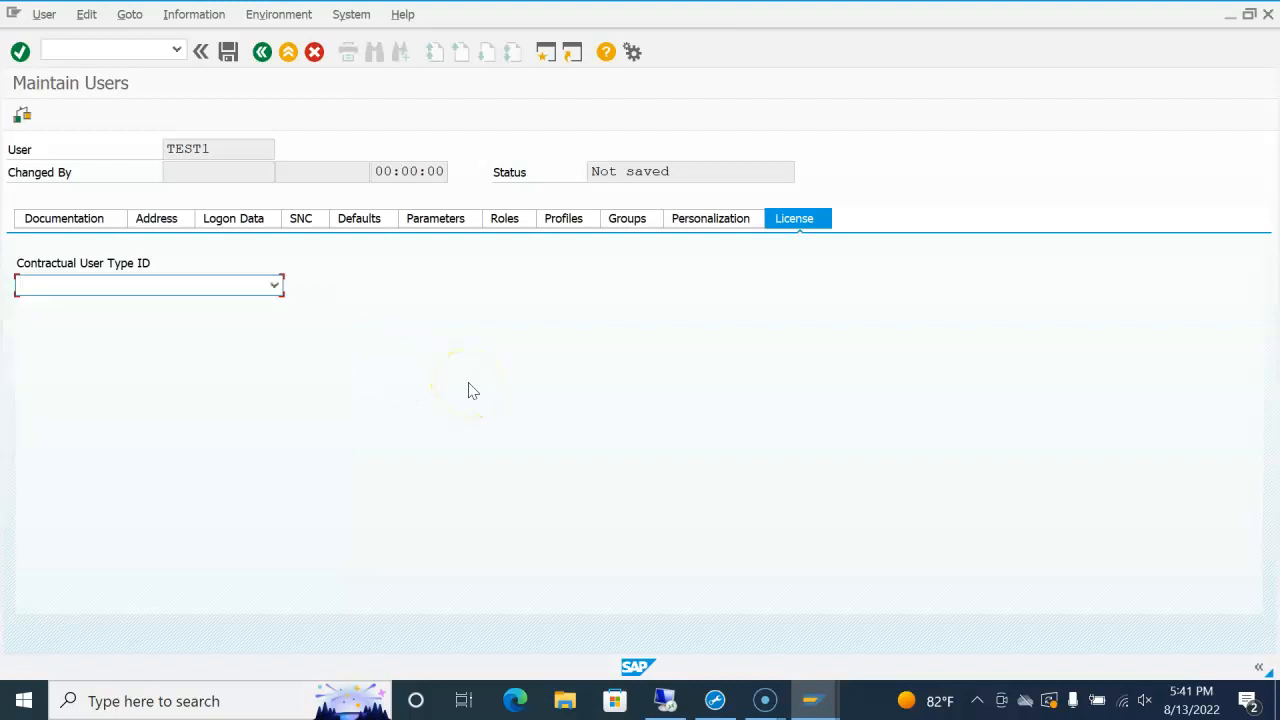
Step: Save user TEST1, then reopen it in read-only Display mode
left_click(229, 62)
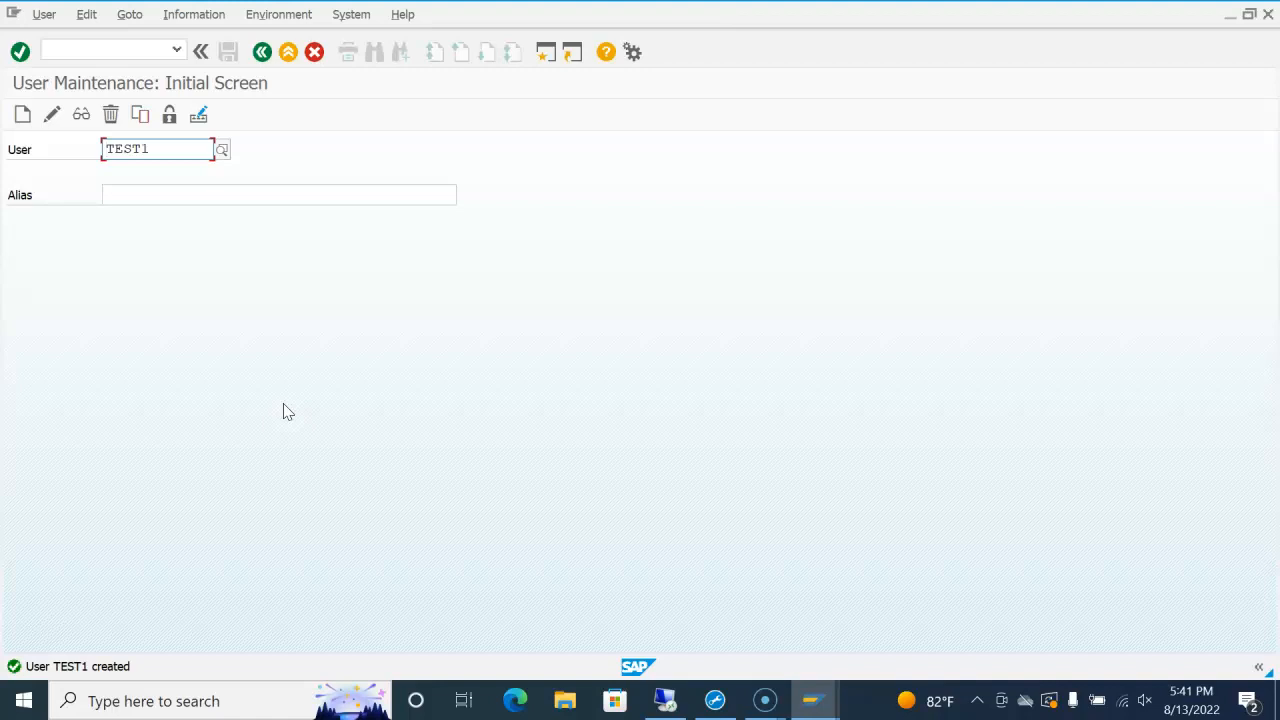
left_click(52, 116)
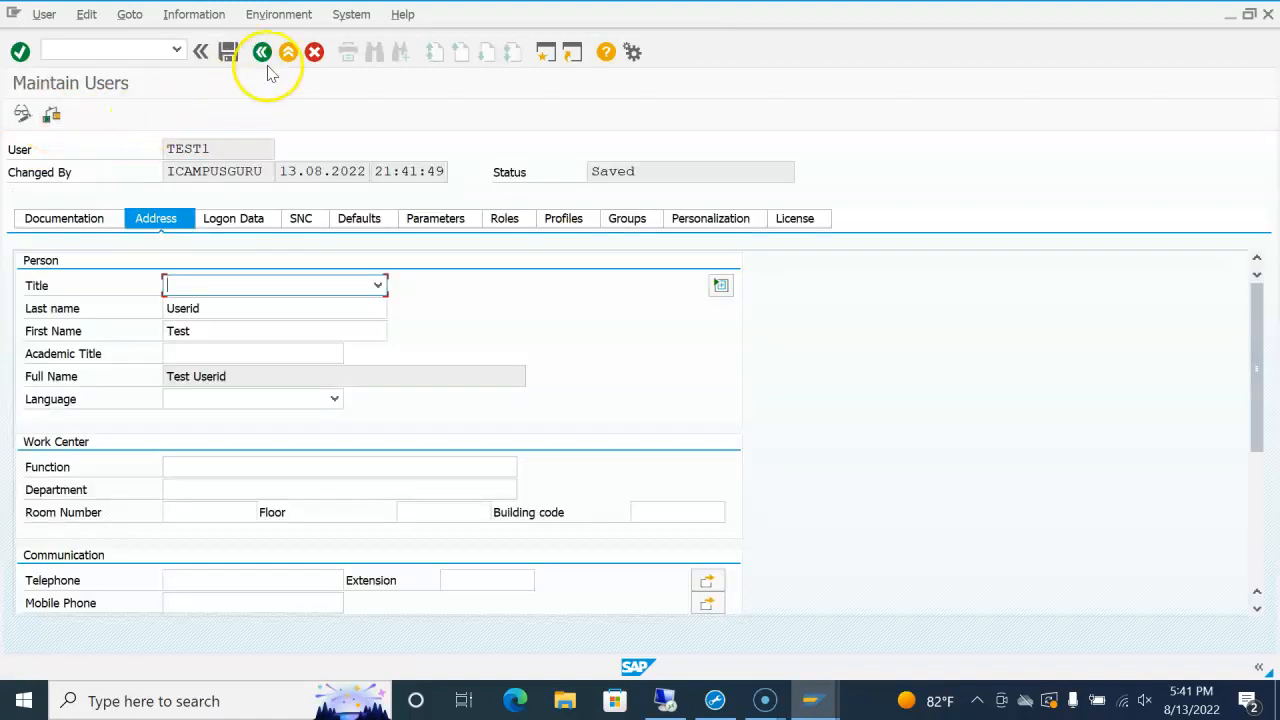
left_click(262, 52)
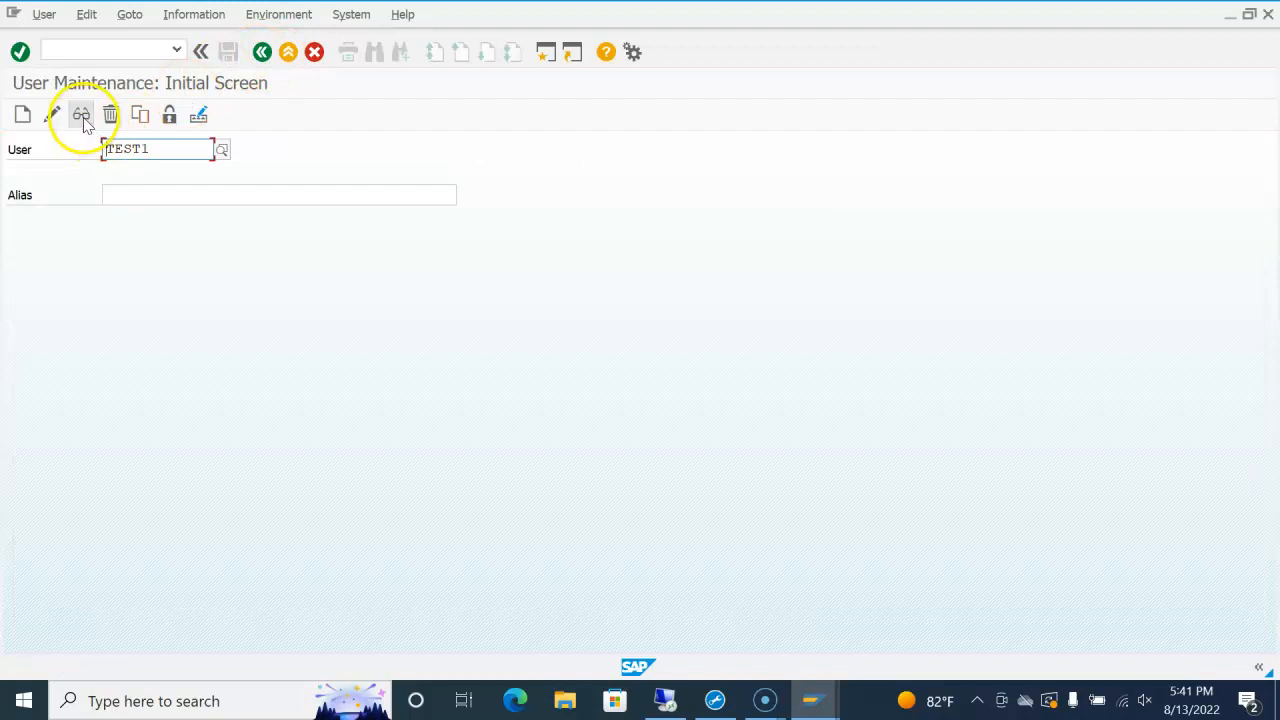
left_click(87, 125)
left_click(204, 152)
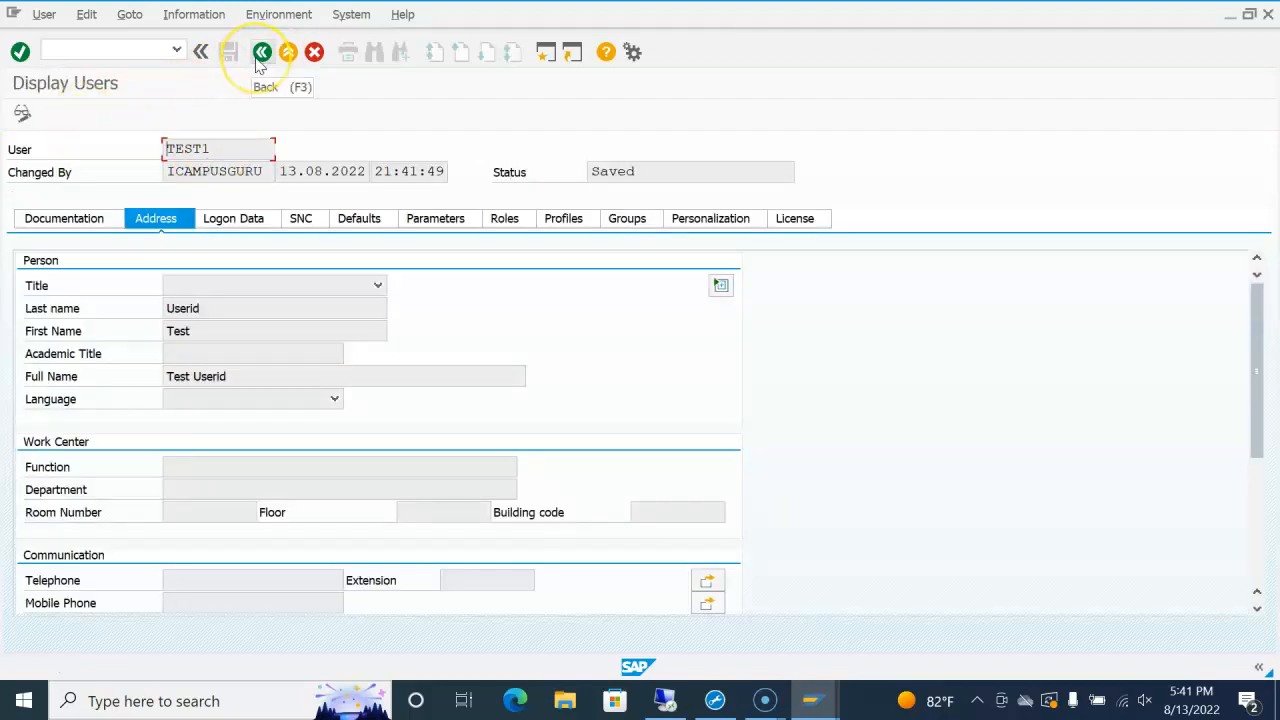
Step: Go back from the TEST1 display to the User Maintenance initial screen
left_click(259, 55)
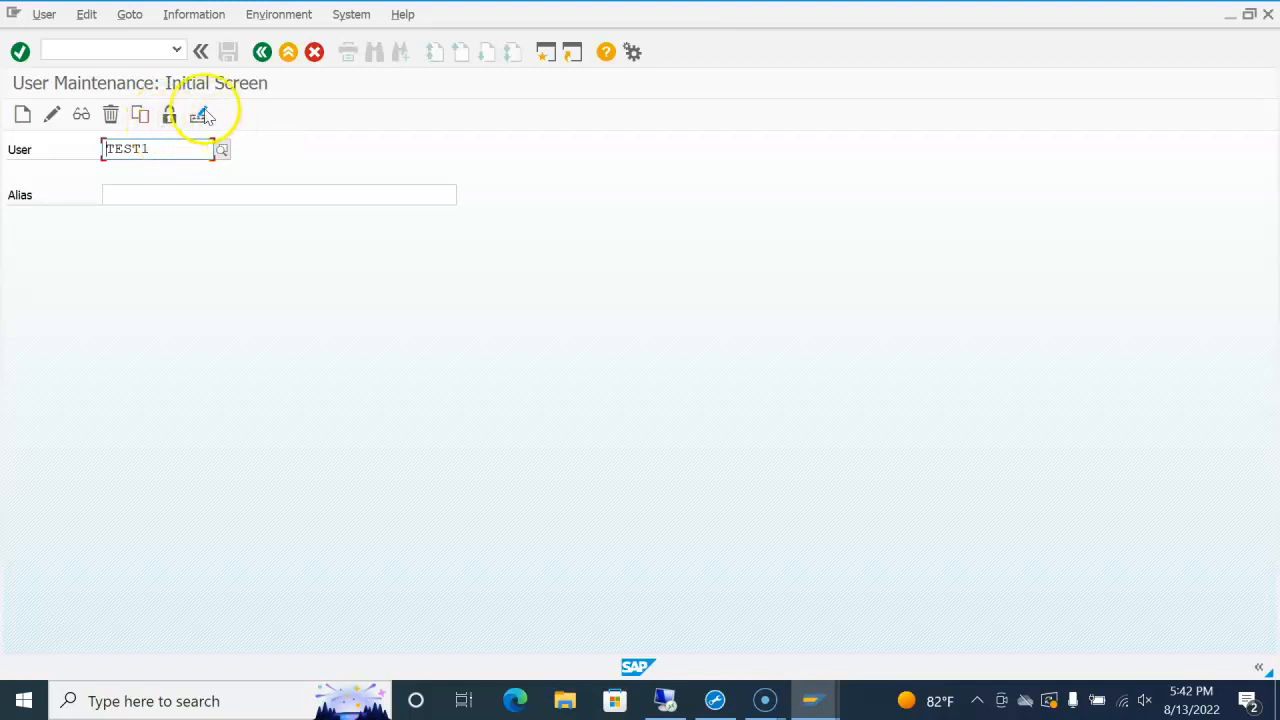
left_click(199, 114)
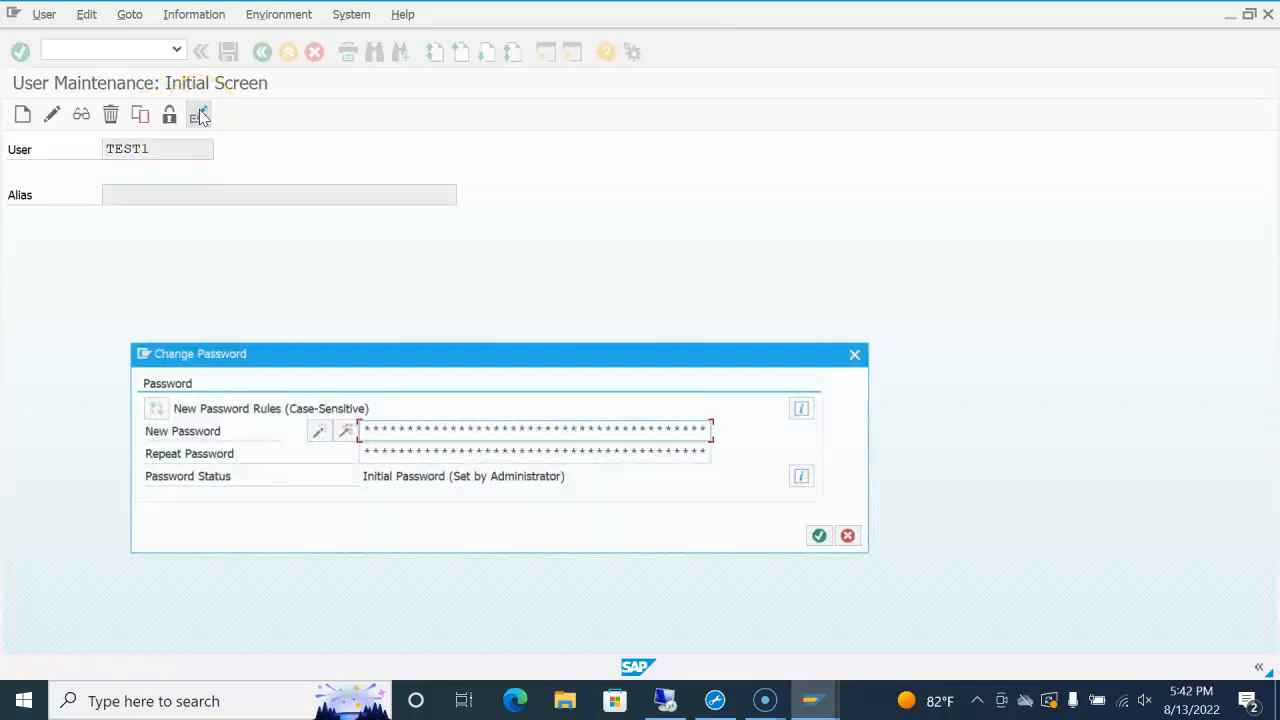
left_click(850, 537)
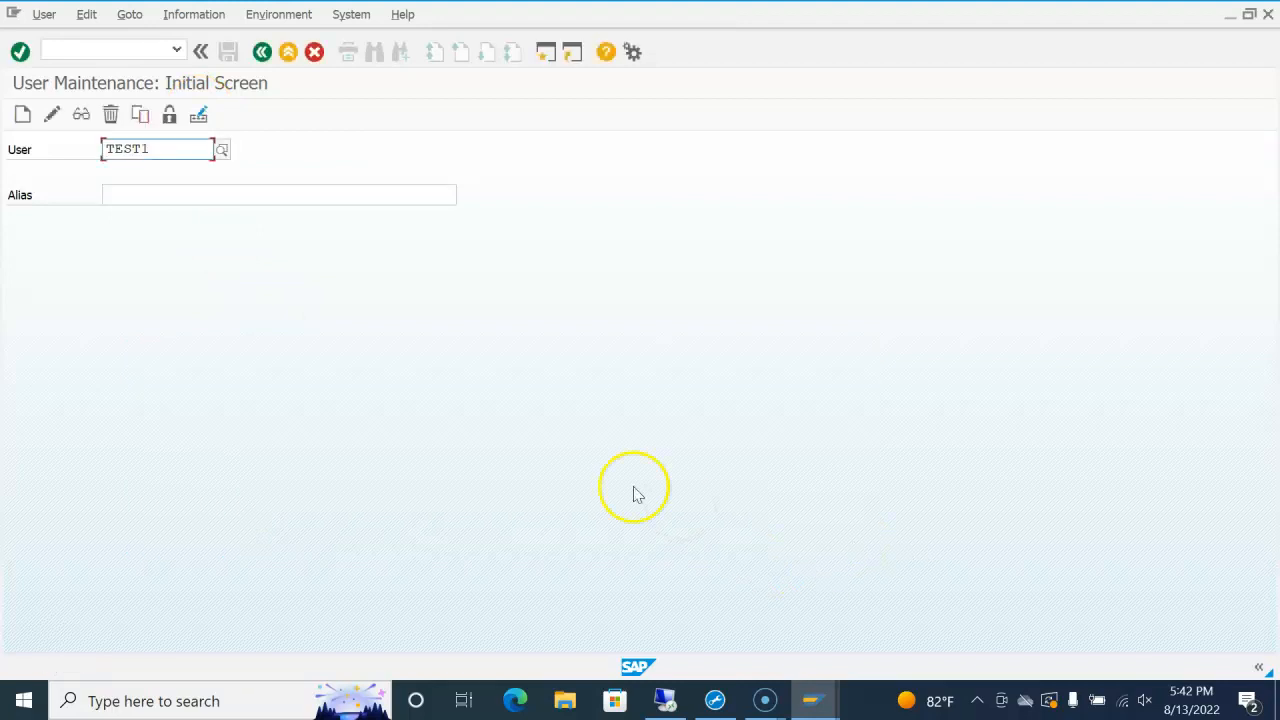